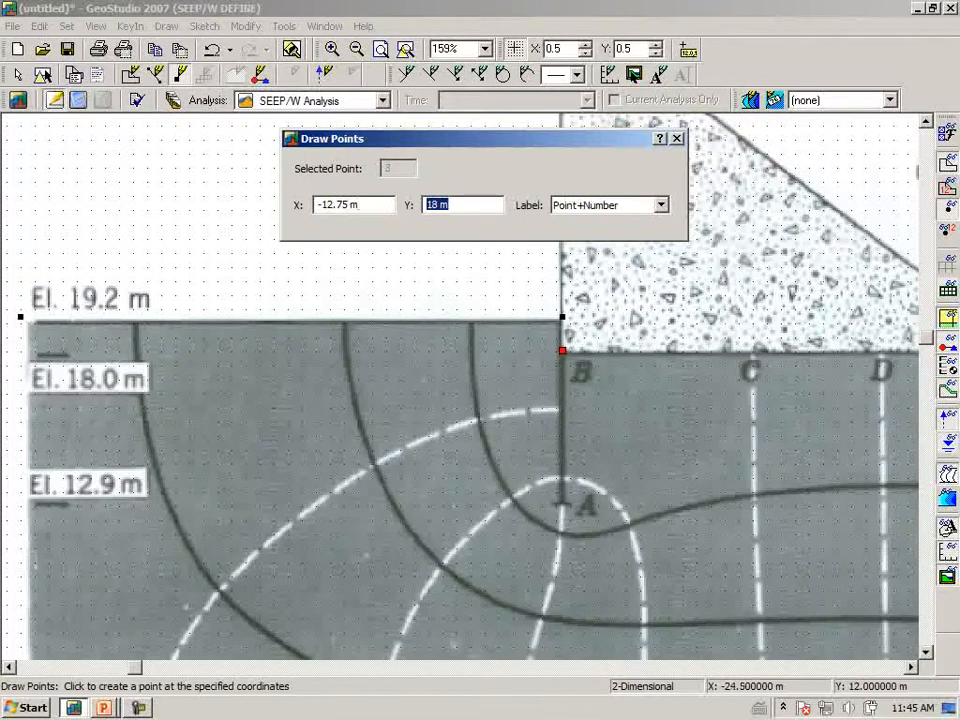
- Add a point at G, the downstream end of the dam base, with X 12.75 m and Y 18 m
{"action": "left_click", "coordinate": [134, 668]}
{"action": "left_click_drag", "start_coordinate": [134, 668], "coordinate": [600, 680]}
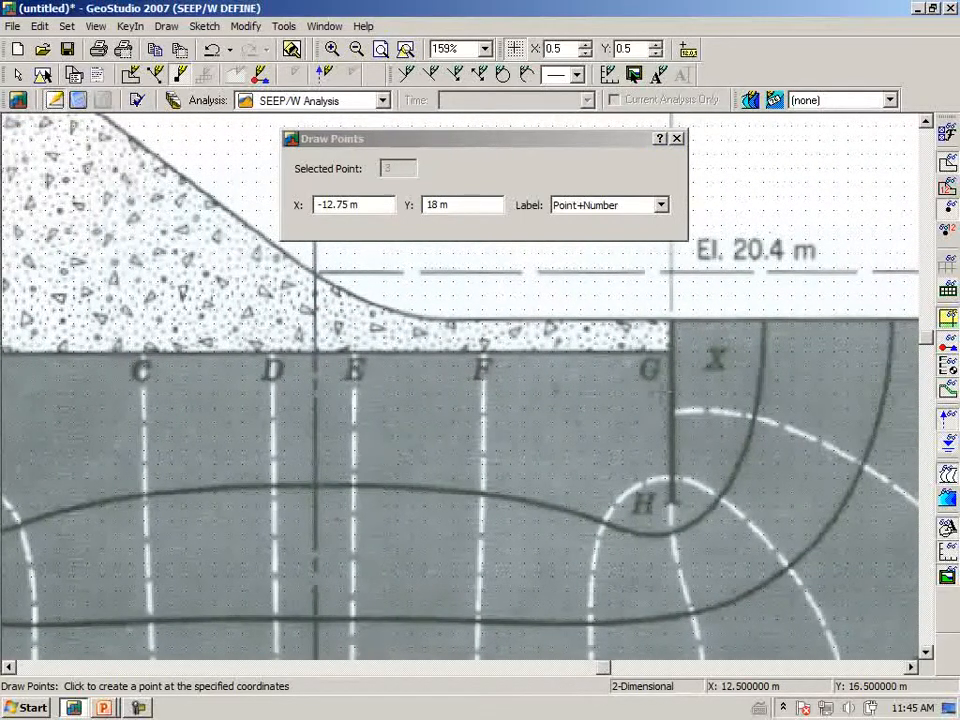
{"action": "left_click", "coordinate": [675, 349]}
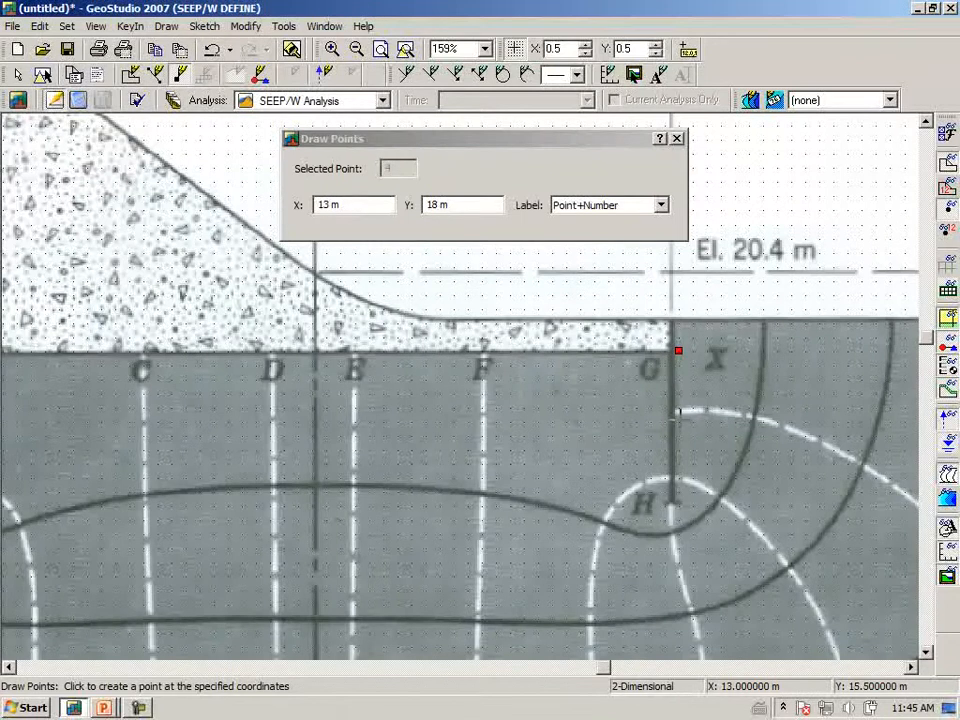
{"action": "left_click", "coordinate": [361, 203]}
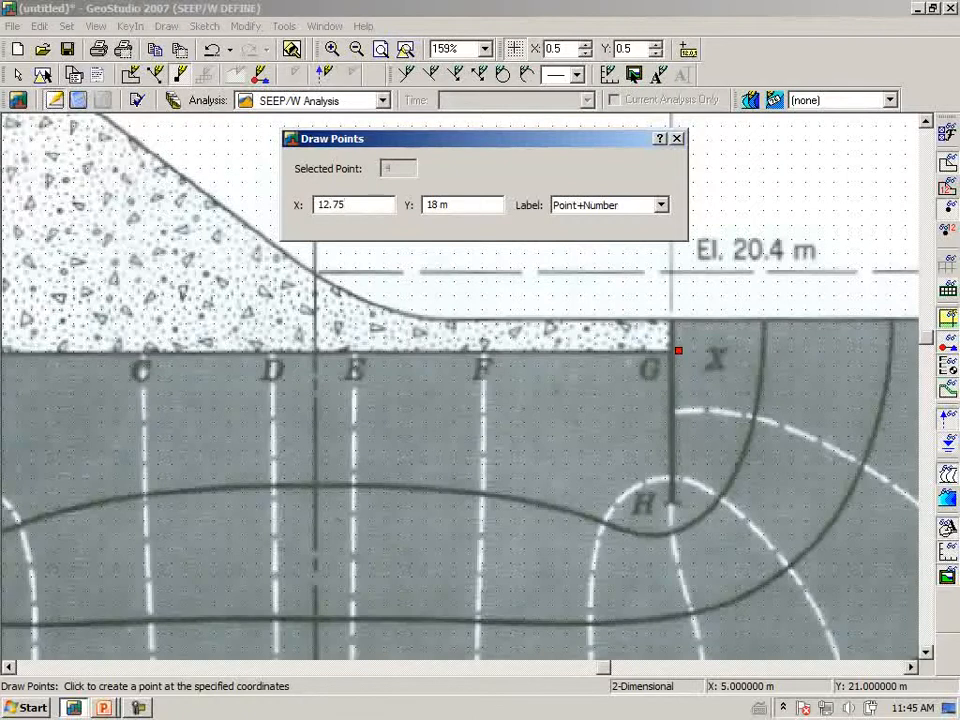
{"action": "type", "text": "12.75"}
{"action": "key", "text": "Tab"}
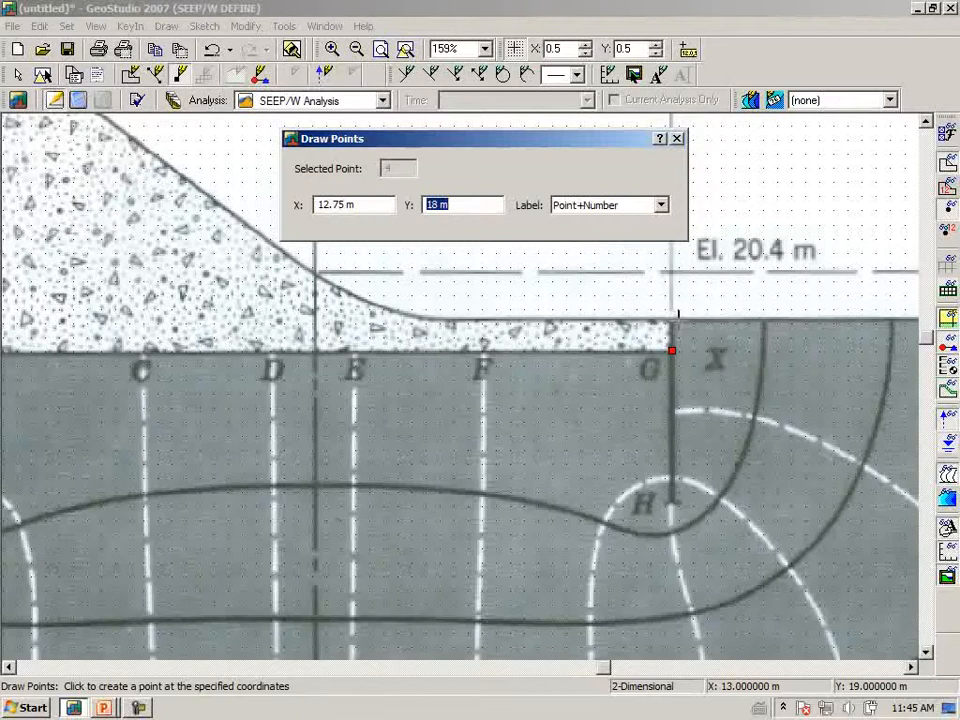
- Add a point directly above G on the downstream ground surface at X 12.75 m, Y 19.2 m
{"action": "left_click", "coordinate": [664, 321]}
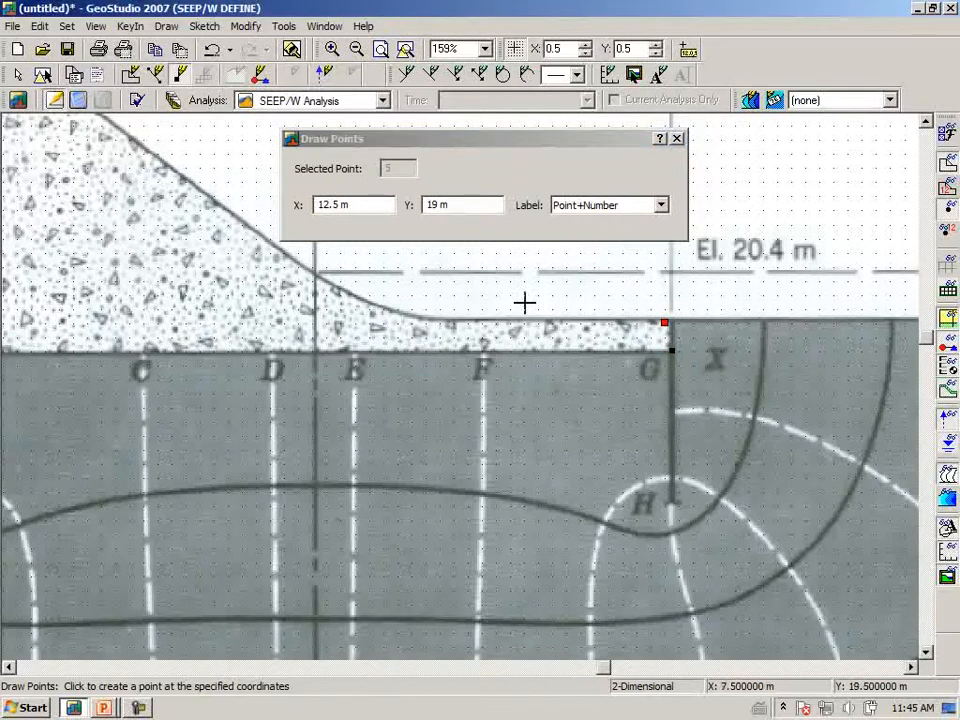
{"action": "left_click", "coordinate": [379, 205]}
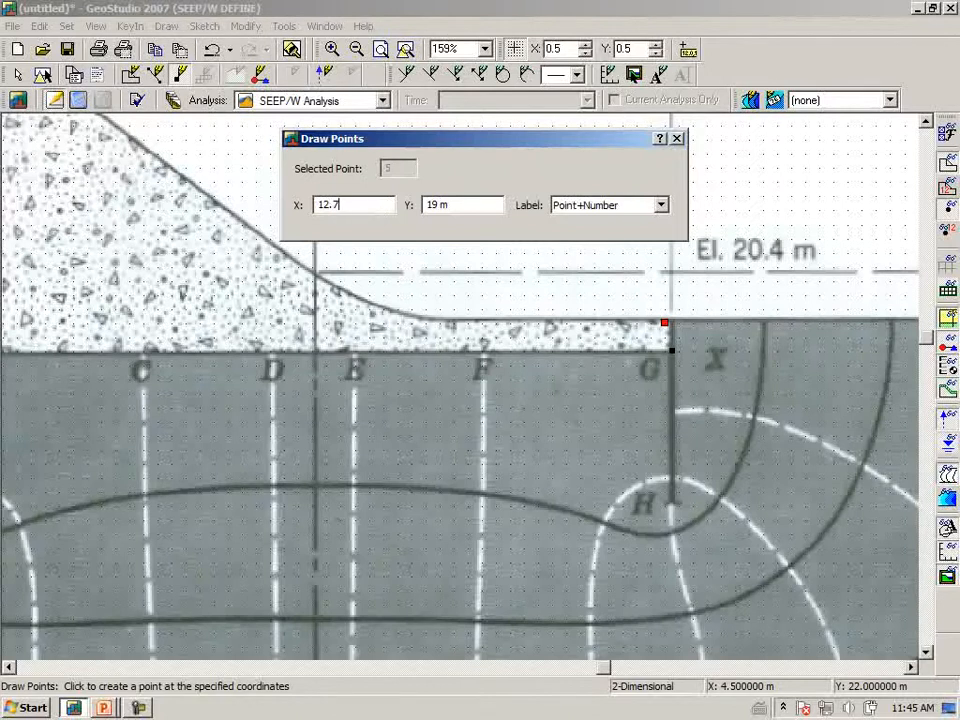
{"action": "key", "text": "Tab"}
{"action": "type", "text": "1"}
{"action": "key", "text": "Tab"}
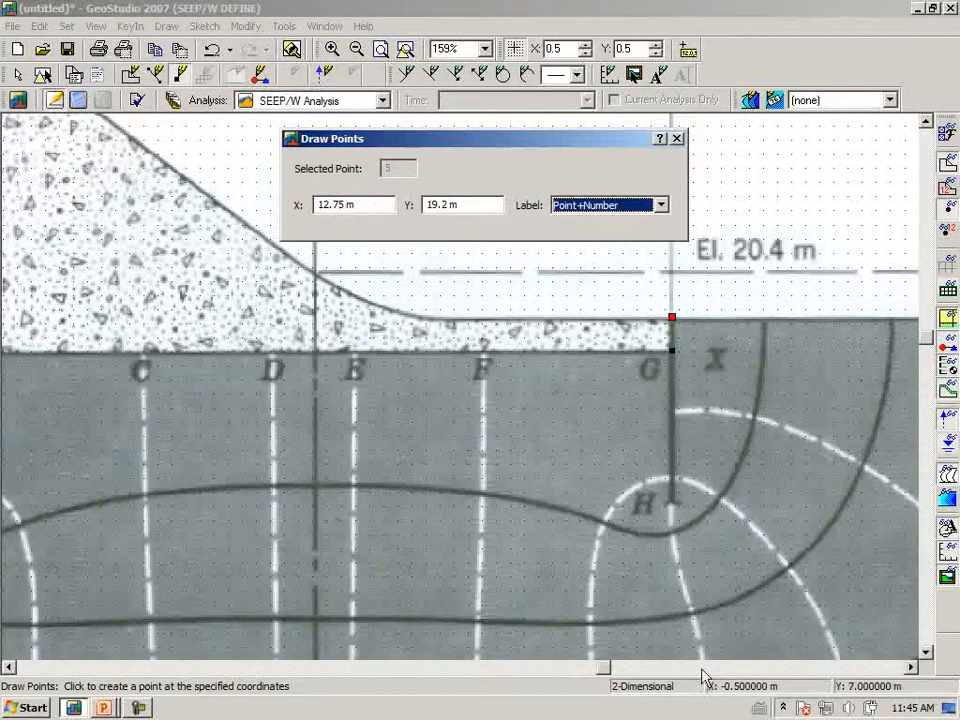
- Add a point at the far downstream end of the ground surface at X 32 m, Y 19.2 m
{"action": "left_click_drag", "start_coordinate": [601, 669], "coordinate": [883, 673]}
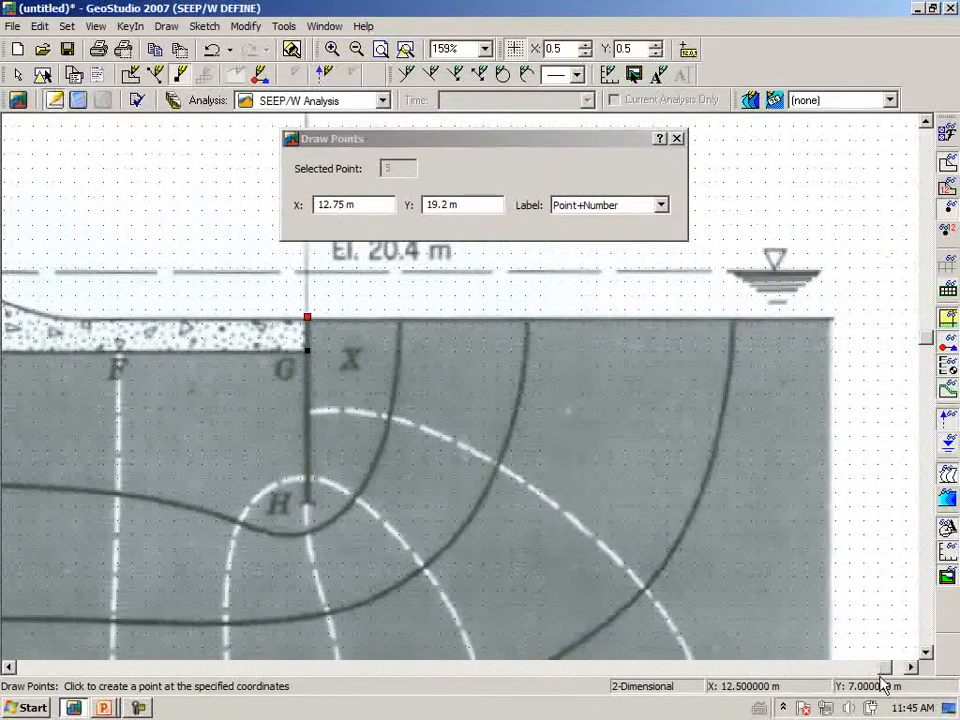
{"action": "left_click", "coordinate": [835, 322]}
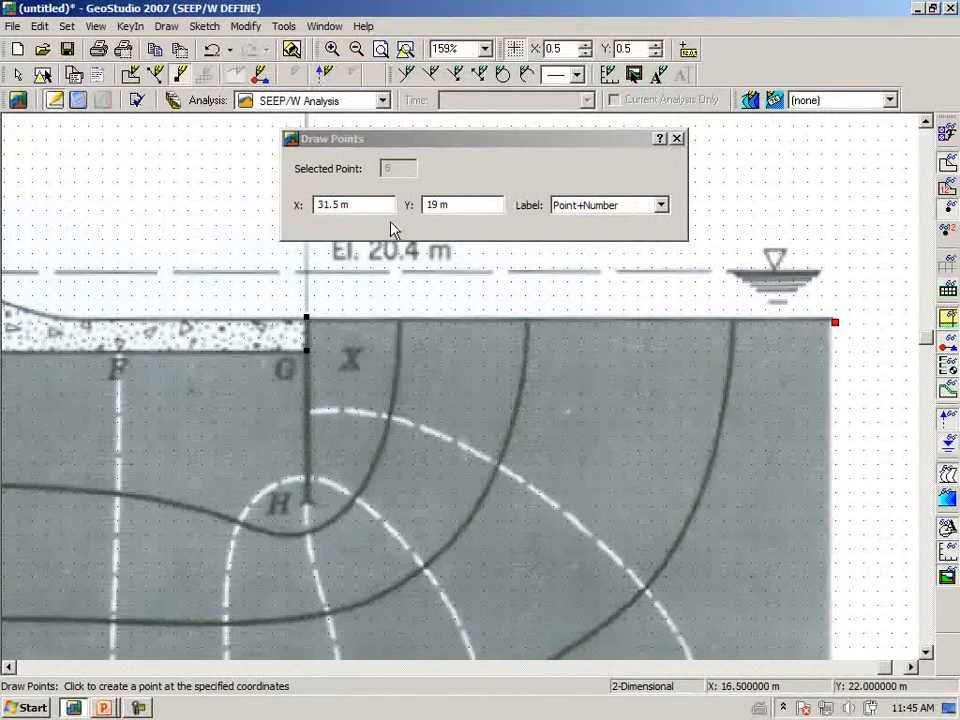
{"action": "left_click", "coordinate": [368, 203]}
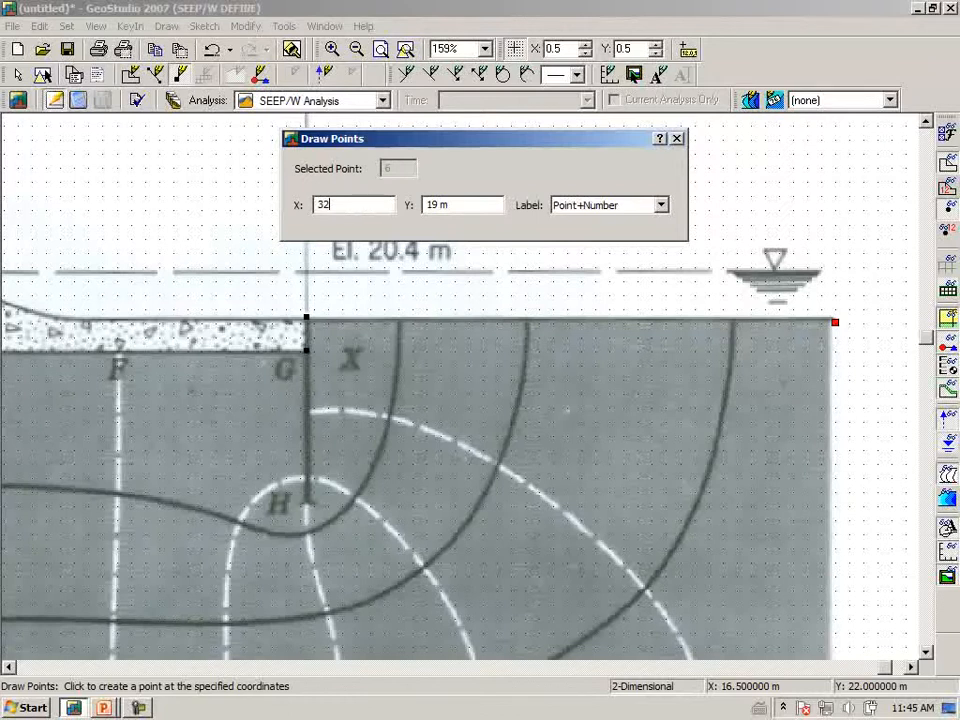
{"action": "type", "text": "32"}
{"action": "key", "text": "Tab"}
{"action": "type", "text": "1"}
{"action": "key", "text": "Tab"}
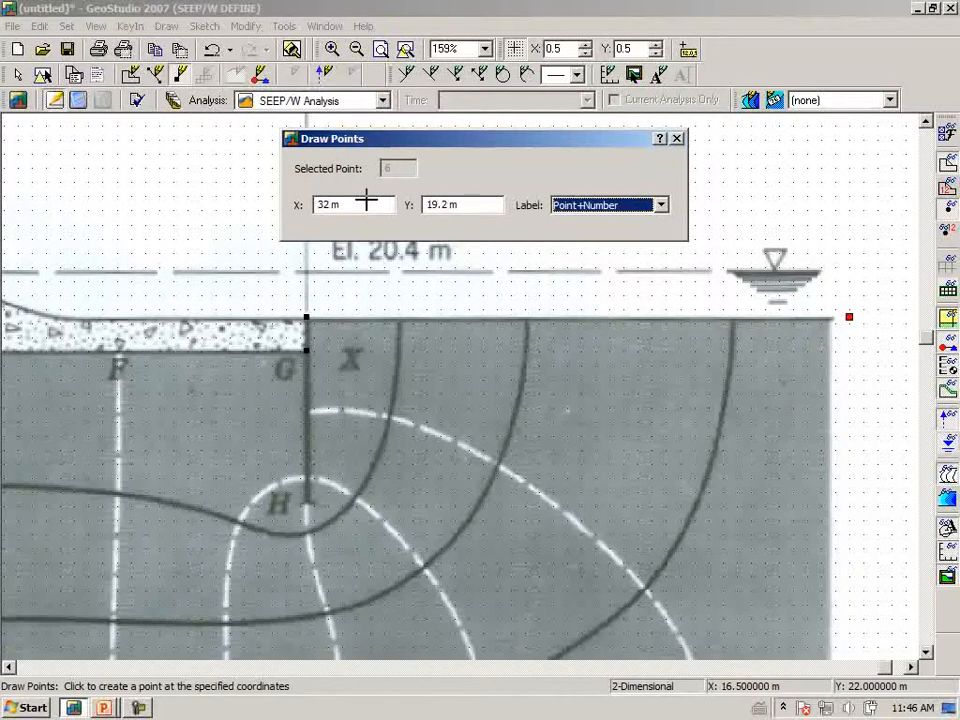
- Add a point at the lower downstream corner of the soil at X 32 m, Y 0 m
{"action": "left_click_drag", "start_coordinate": [922, 339], "coordinate": [917, 607]}
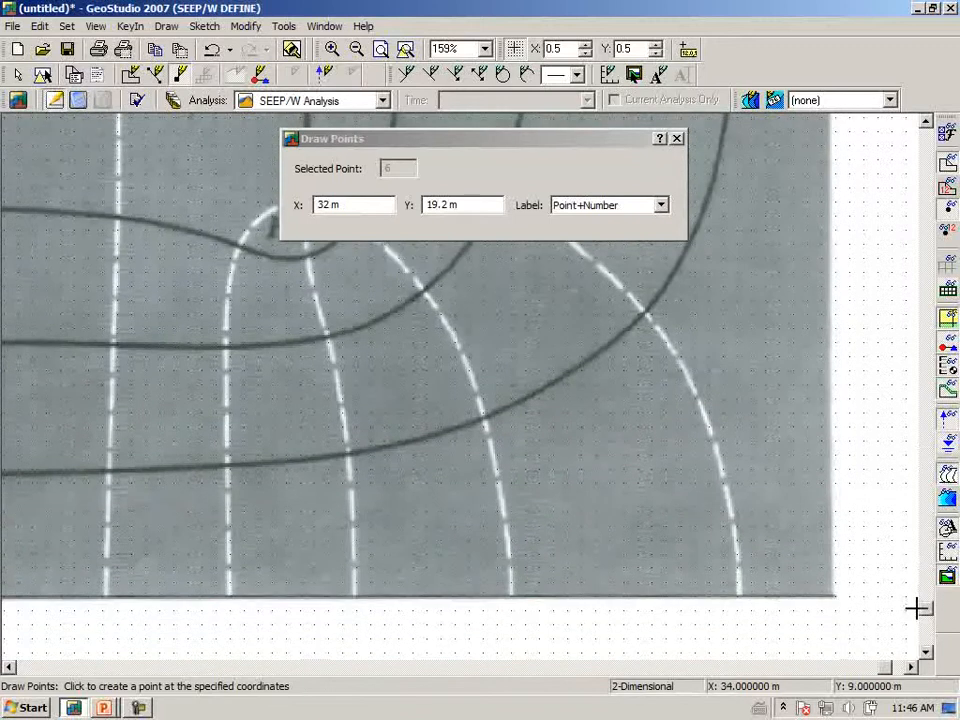
{"action": "left_click", "coordinate": [846, 597]}
{"action": "left_click", "coordinate": [465, 207]}
{"action": "left_click_drag", "start_coordinate": [465, 207], "coordinate": [358, 205]}
{"action": "type", "text": "0"}
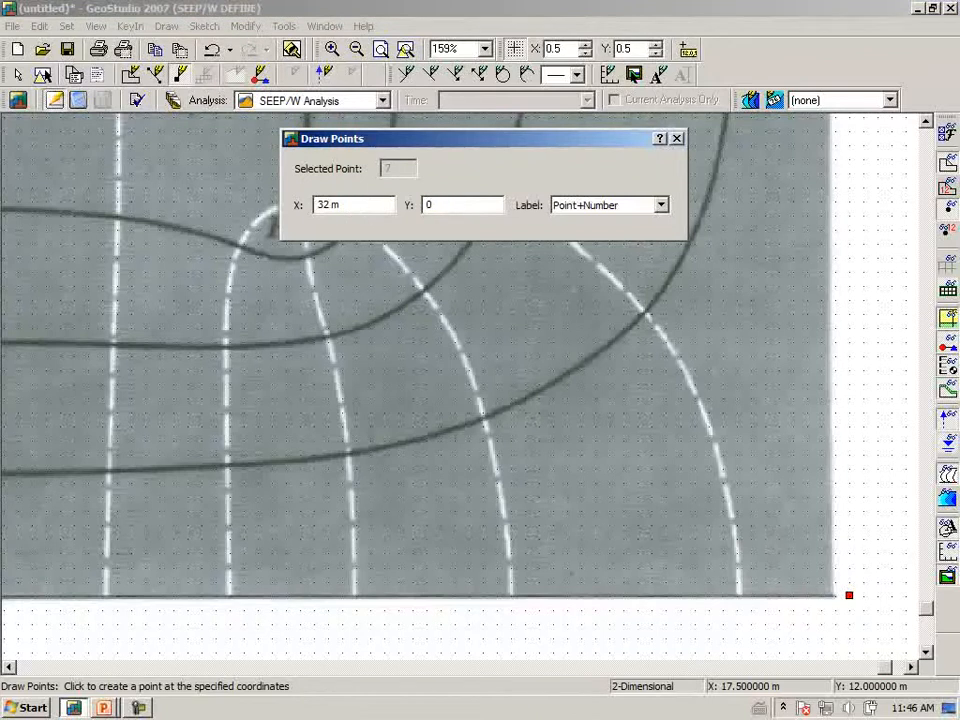
{"action": "key", "text": "Tab"}
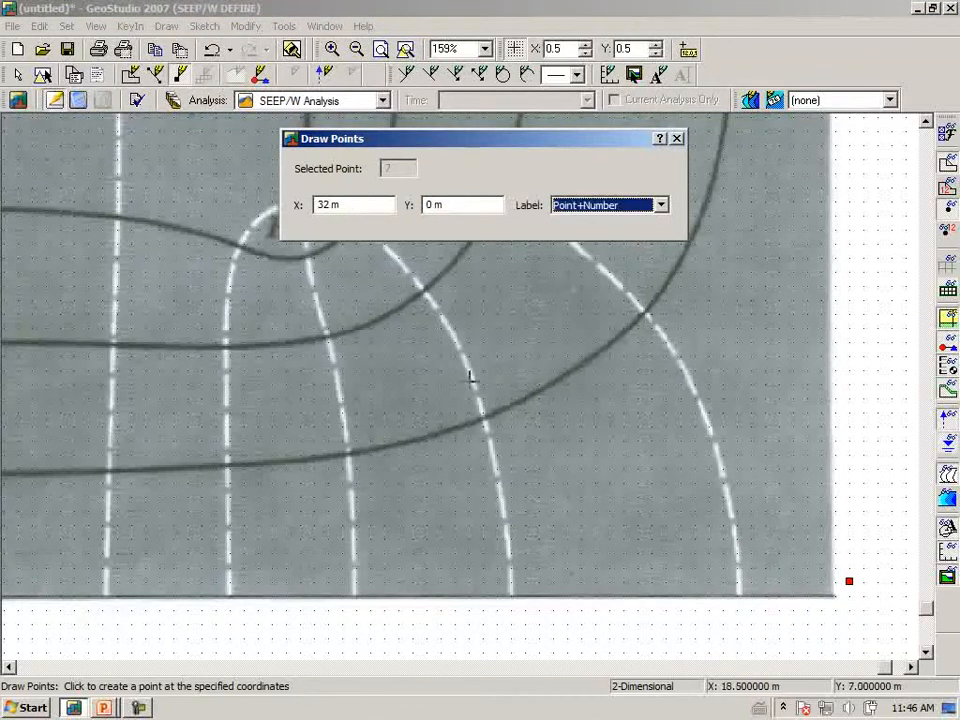
- Add a point at the lower upstream corner of the soil at X -32 m, Y 0 m, and finish drawing points
{"action": "left_click", "coordinate": [880, 667]}
{"action": "left_click_drag", "start_coordinate": [880, 667], "coordinate": [93, 676]}
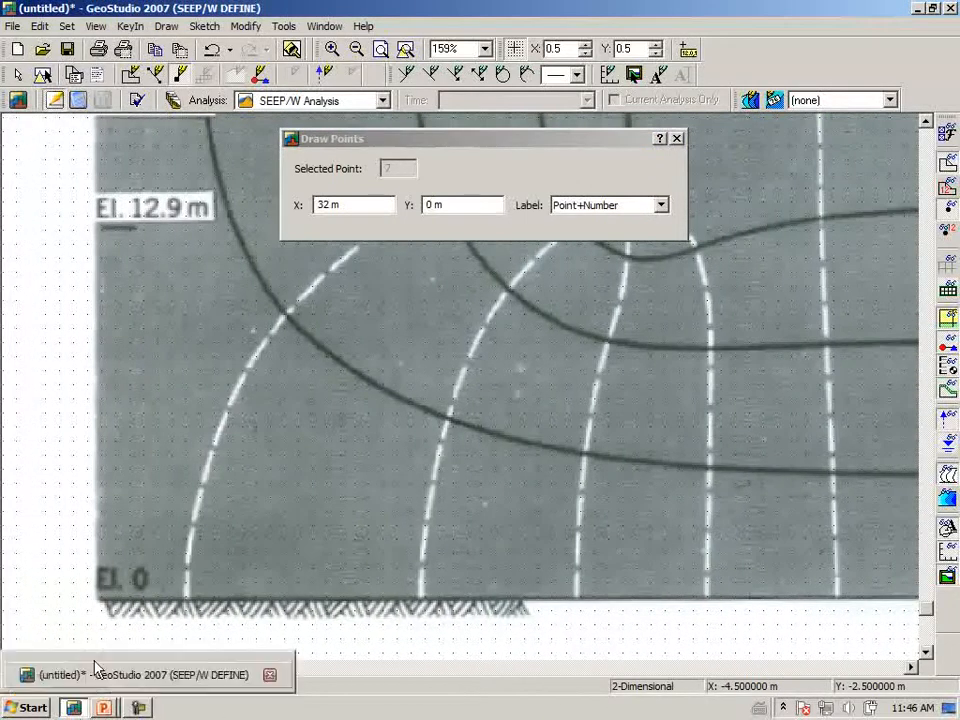
{"action": "left_click", "coordinate": [86, 610]}
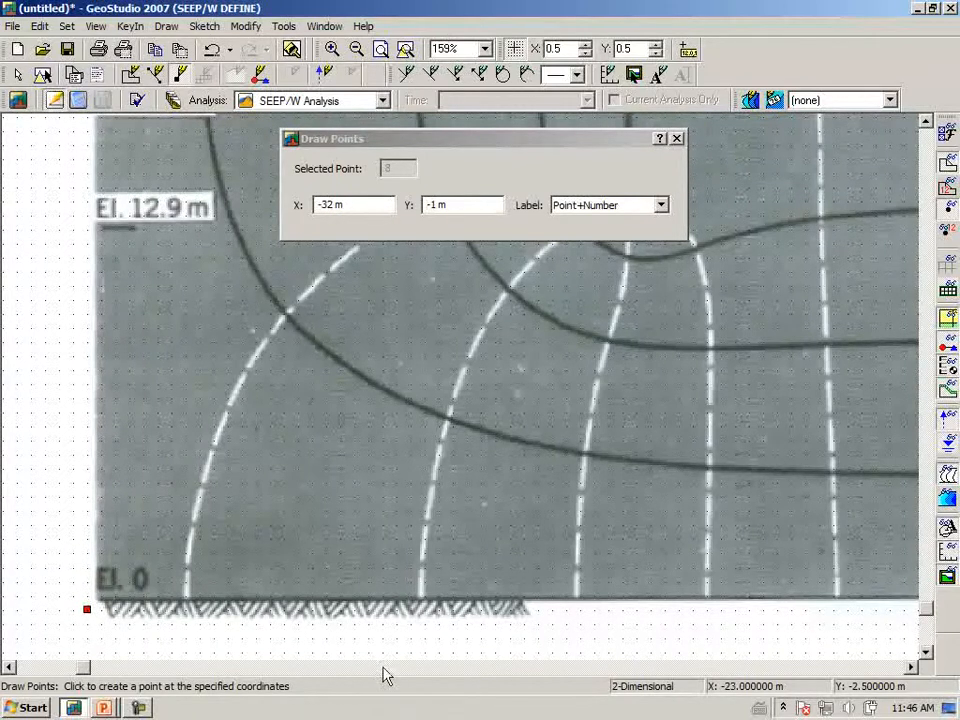
{"action": "left_click_drag", "start_coordinate": [491, 207], "coordinate": [373, 219]}
{"action": "type", "text": "0"}
{"action": "key", "text": "Tab"}
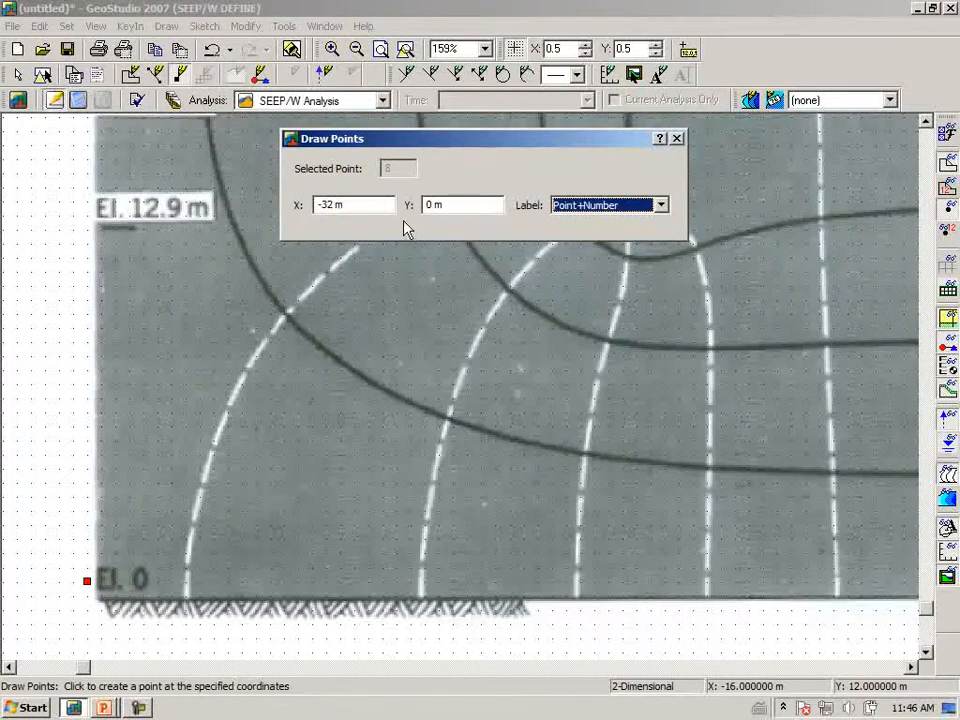
{"action": "key", "text": "Tab"}
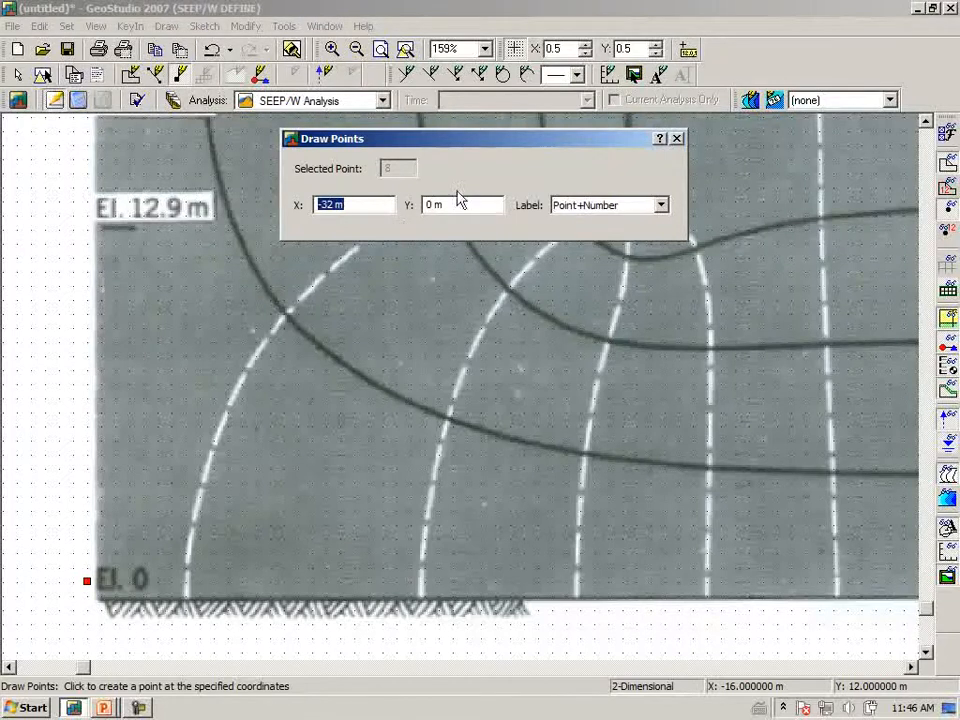
{"action": "left_click", "coordinate": [676, 139]}
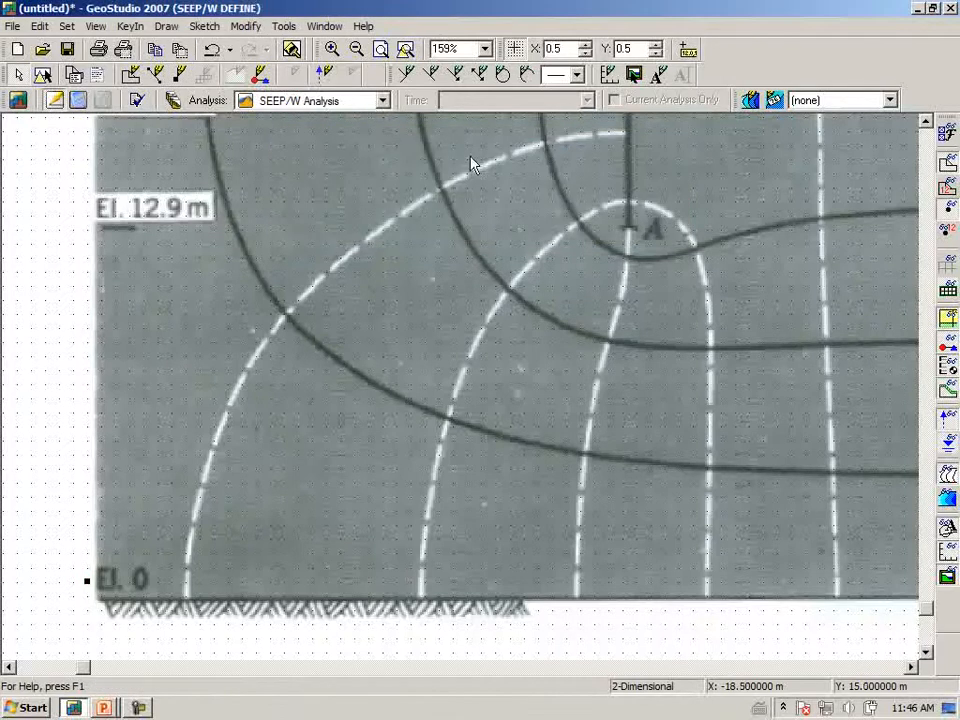
- Set the Y coordinate of the lower upstream corner point to -0.5 m so it lines up with the picture's base
{"action": "left_click", "coordinate": [405, 52]}
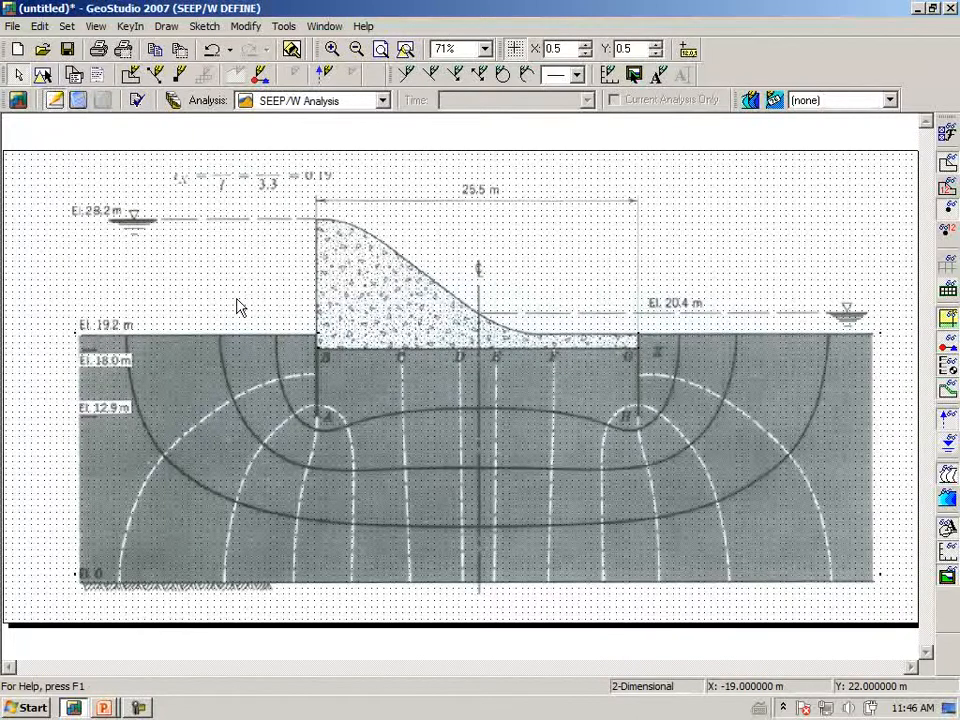
{"action": "left_click", "coordinate": [333, 50]}
{"action": "left_click_drag", "start_coordinate": [229, 609], "coordinate": [25, 645]}
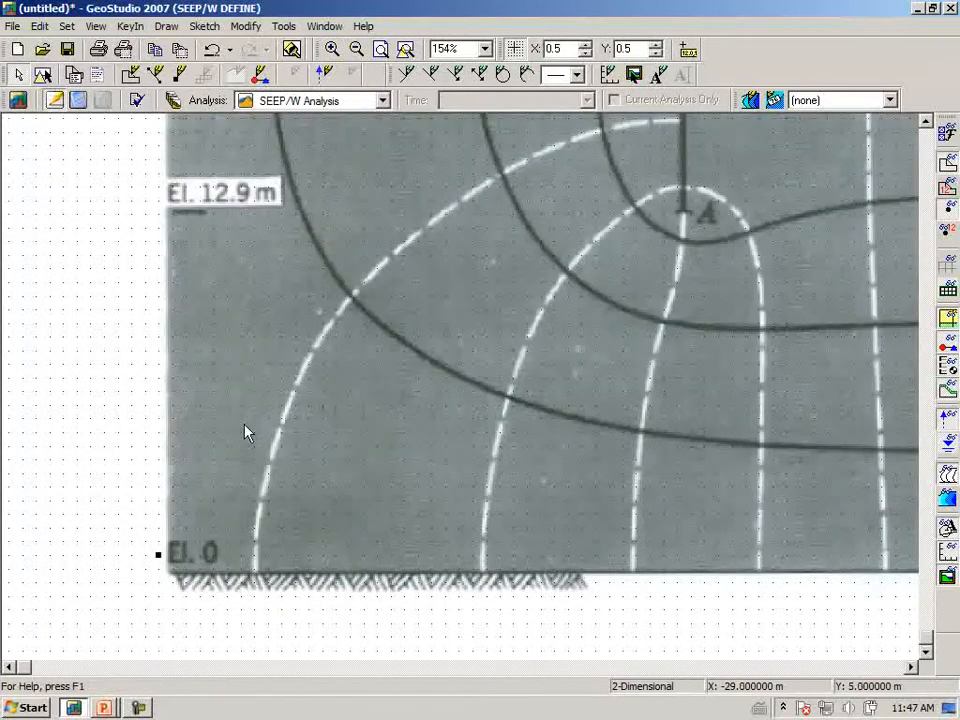
{"action": "left_click", "coordinate": [166, 27]}
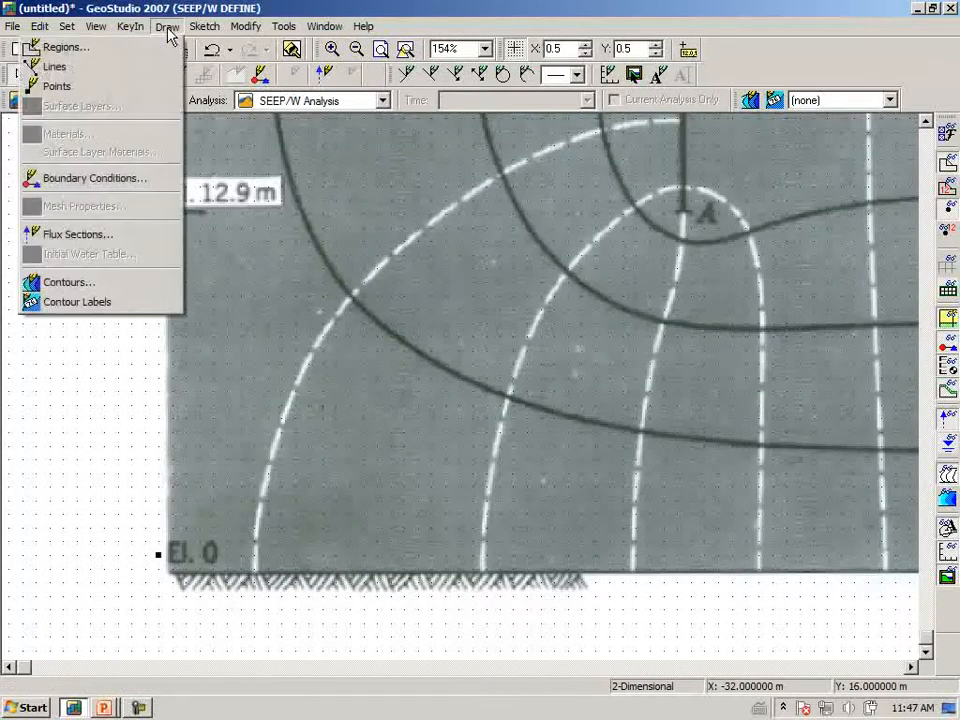
{"action": "left_click", "coordinate": [120, 87]}
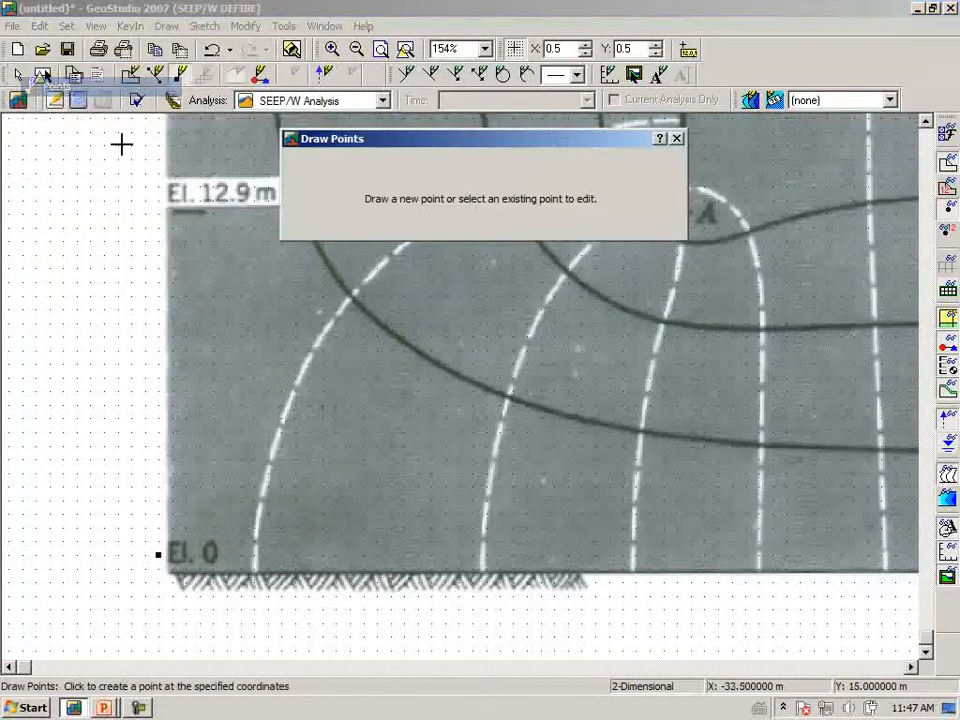
{"action": "left_click", "coordinate": [157, 555]}
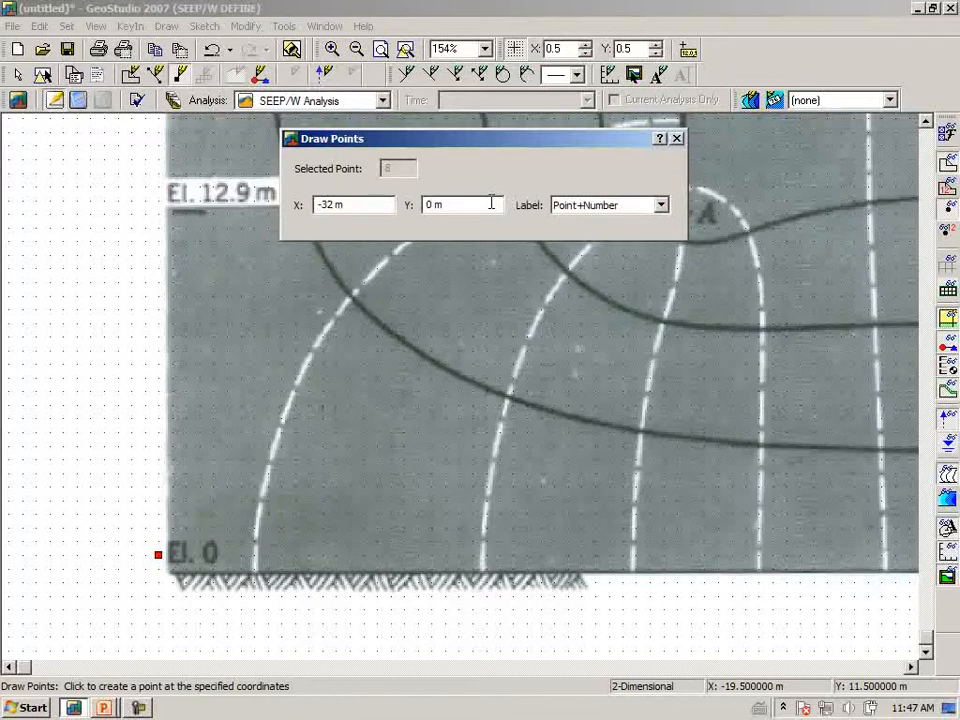
{"action": "left_click_drag", "start_coordinate": [491, 203], "coordinate": [411, 200]}
{"action": "type", "text": "-0.5"}
{"action": "key", "text": "Tab"}
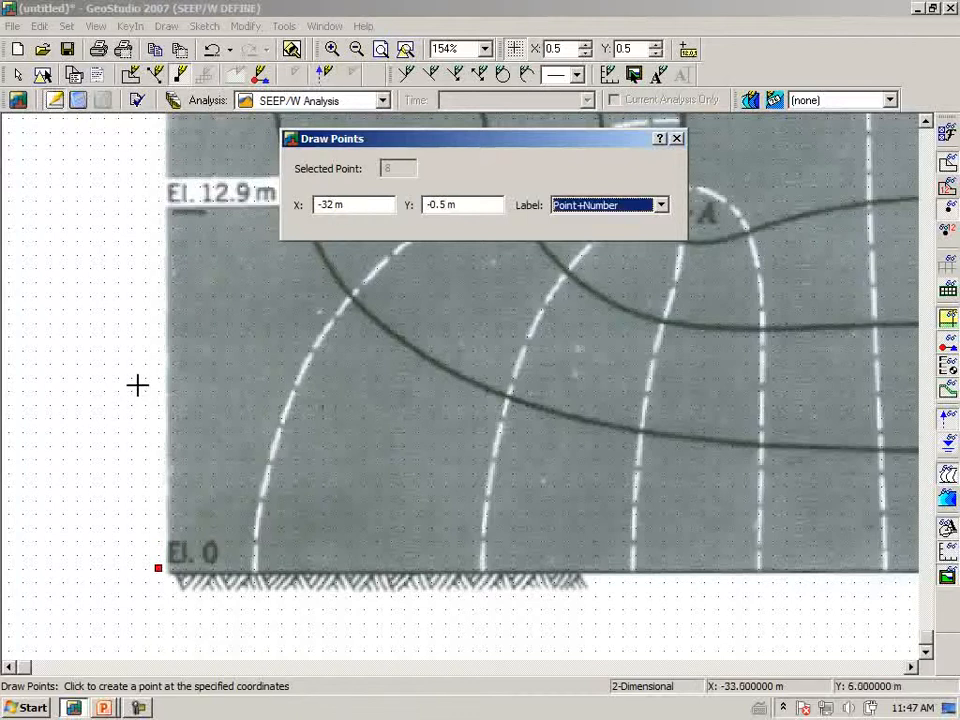
- Set the Y coordinate of the lower downstream corner point to -0.5 m and finish editing points
{"action": "mouse_move", "coordinate": [21, 662]}
{"action": "left_mouse_down"}
{"action": "mouse_move", "coordinate": [853, 655]}
{"action": "mouse_move", "coordinate": [881, 559]}
{"action": "left_mouse_up"}
{"action": "left_click", "coordinate": [872, 557]}
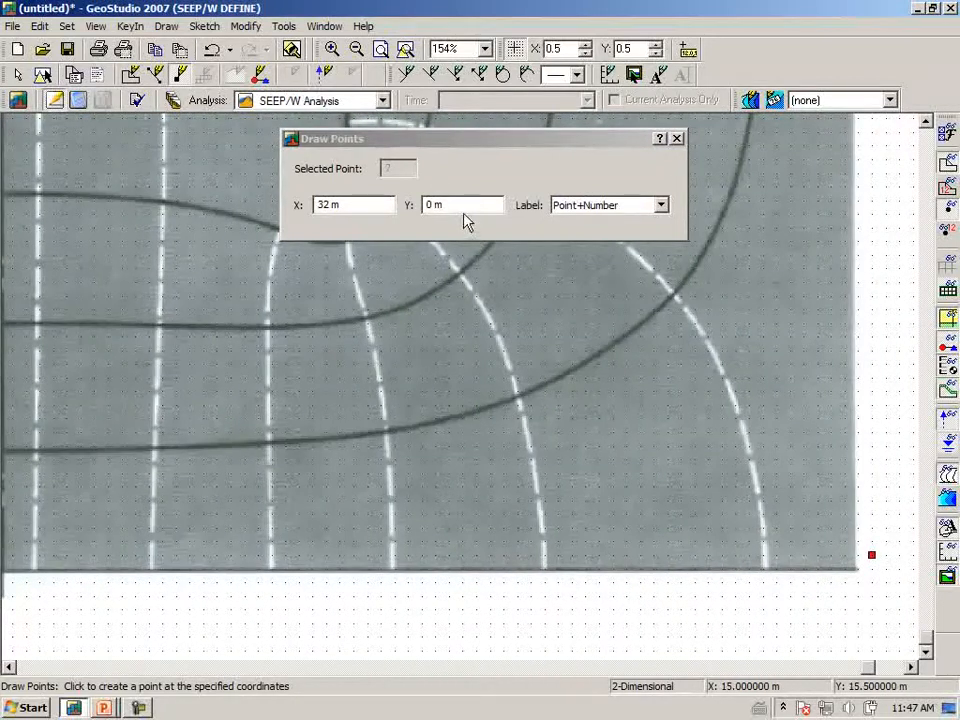
{"action": "left_click", "coordinate": [317, 227]}
{"action": "type", "text": "-0"}
{"action": "key", "text": "Tab"}
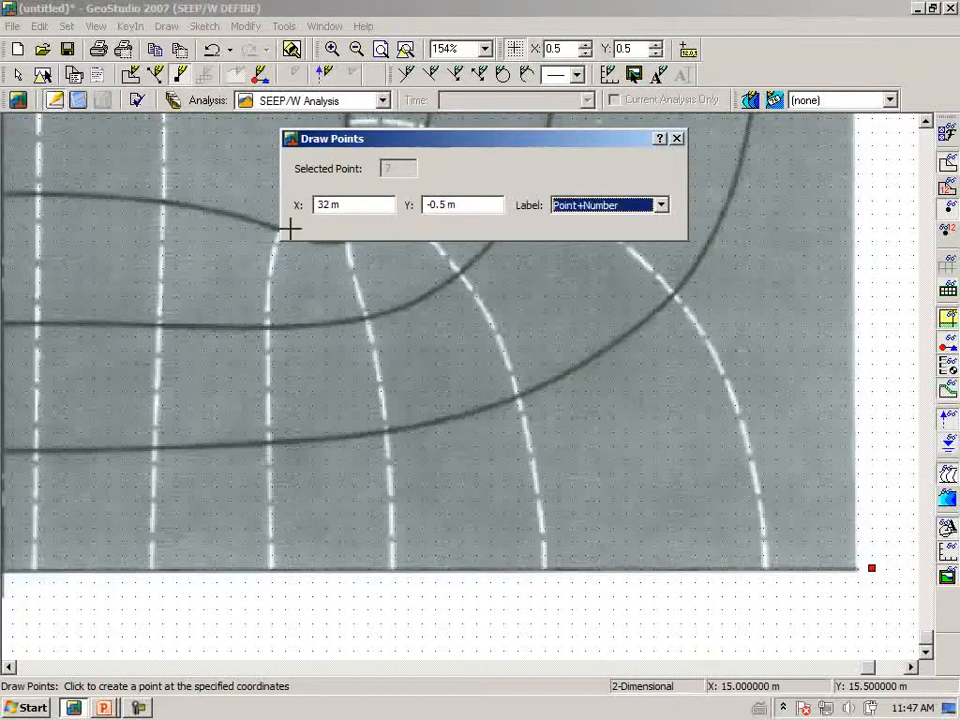
{"action": "left_click", "coordinate": [677, 139]}
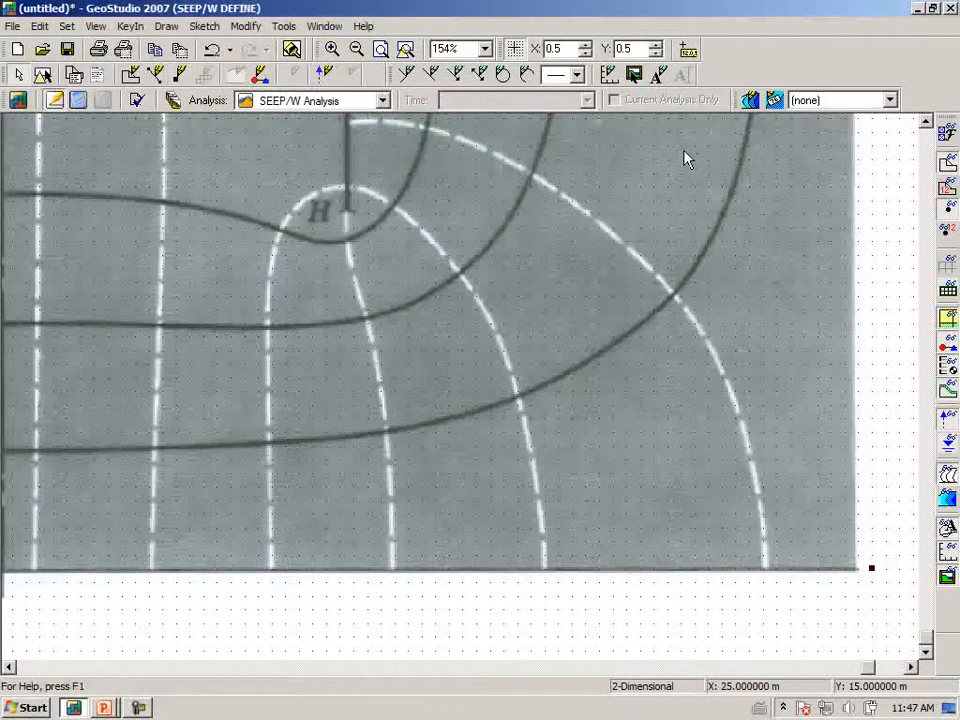
- Hide the grid and draw one soil region through all eight corner points, following the notch along the dam's base
{"action": "left_click", "coordinate": [405, 50]}
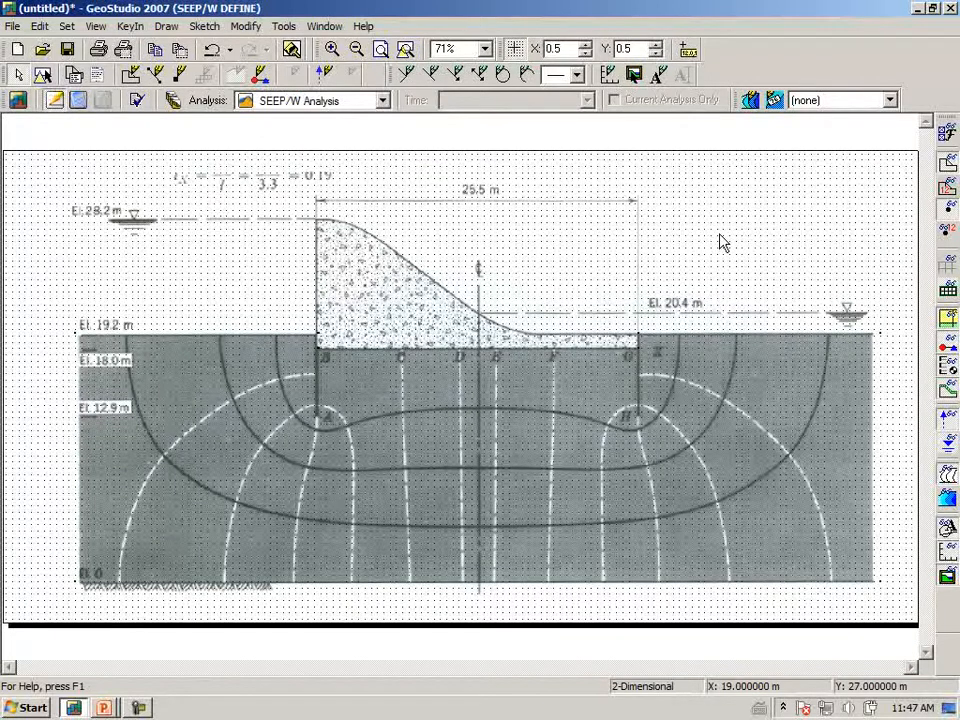
{"action": "left_click", "coordinate": [521, 57]}
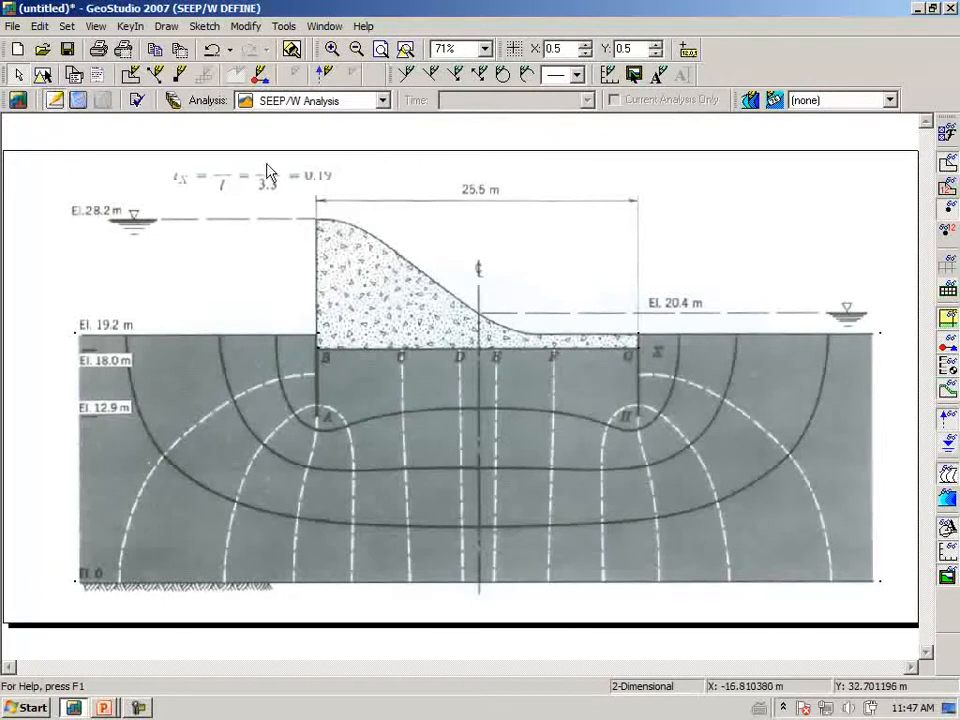
{"action": "left_click", "coordinate": [163, 28]}
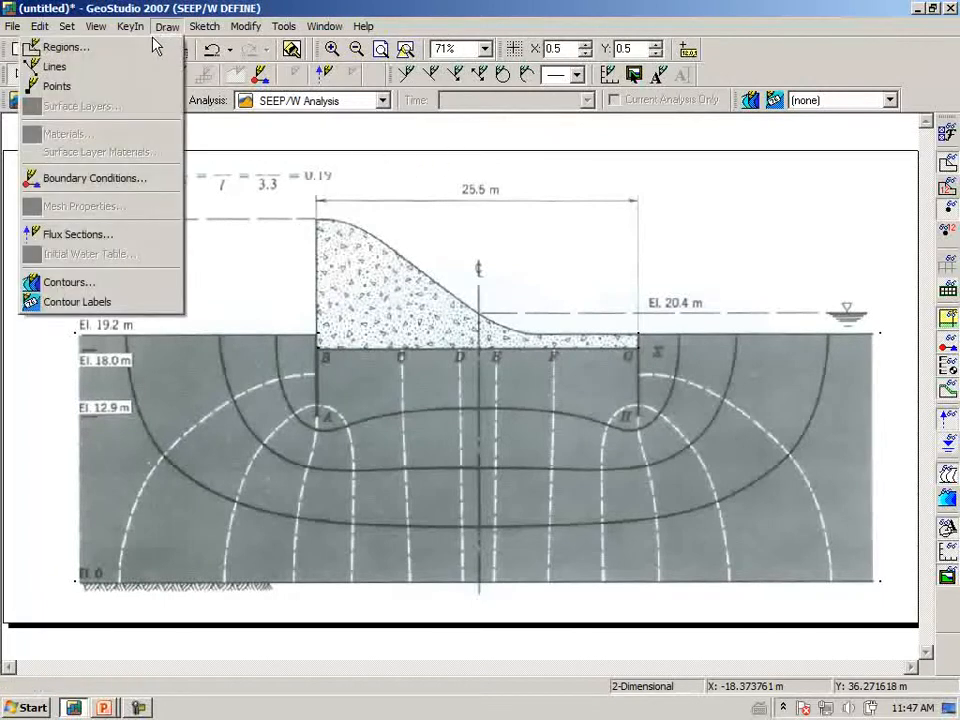
{"action": "left_click", "coordinate": [146, 47]}
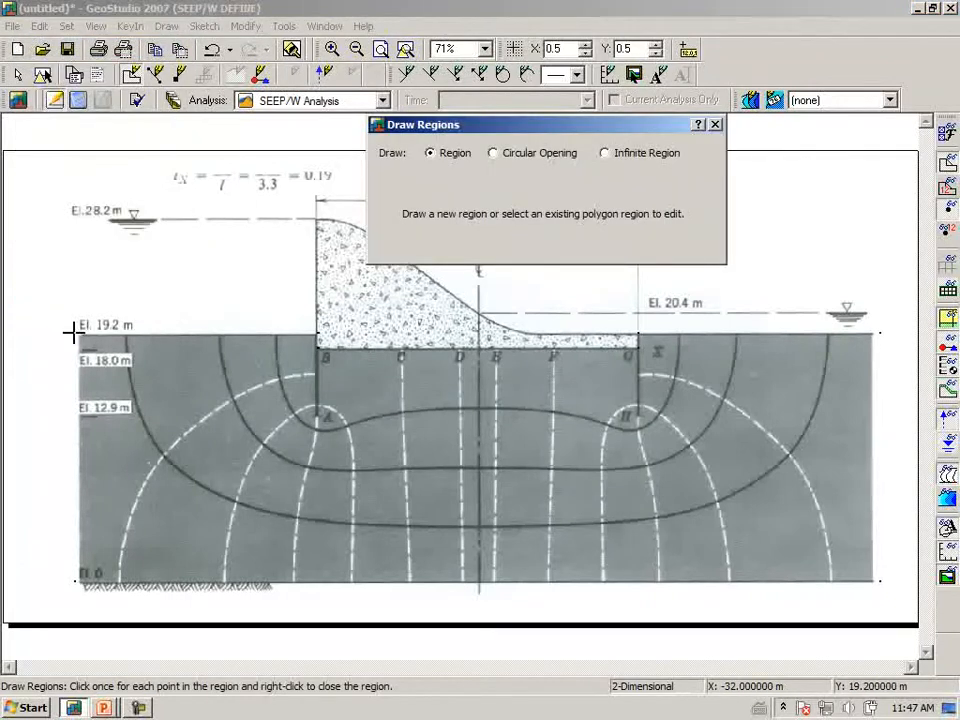
{"action": "left_click", "coordinate": [73, 333]}
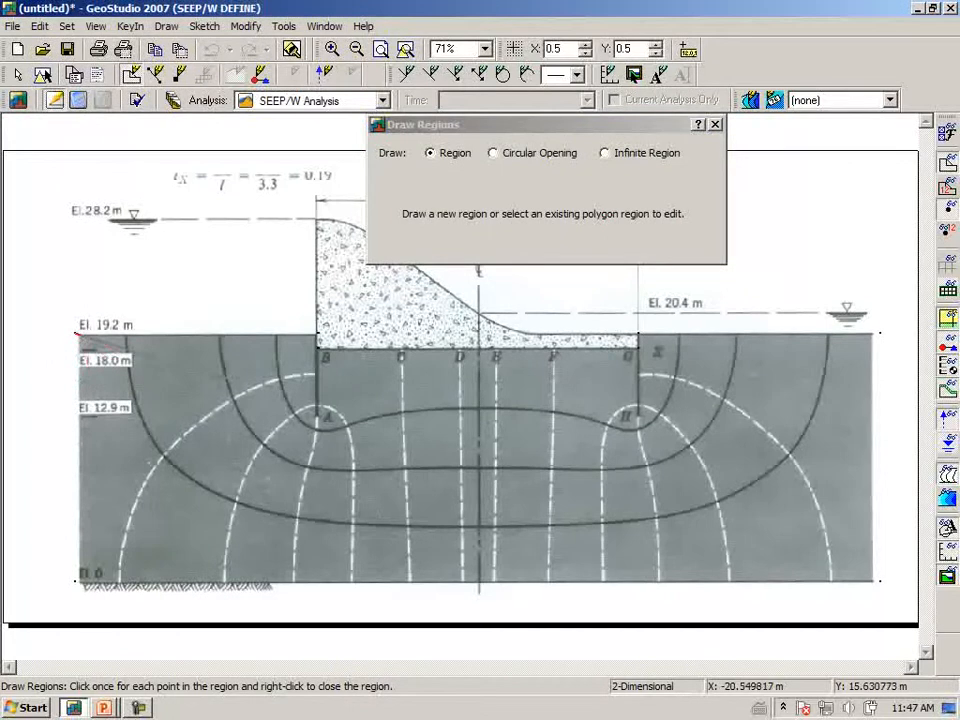
{"action": "left_click", "coordinate": [318, 333]}
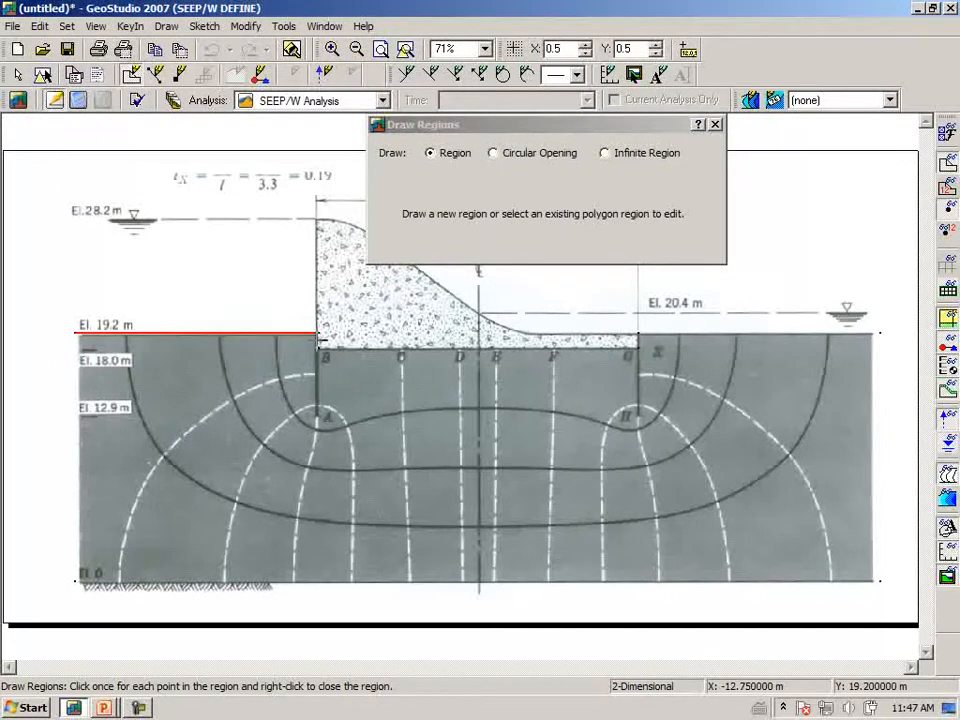
{"action": "left_click", "coordinate": [318, 348]}
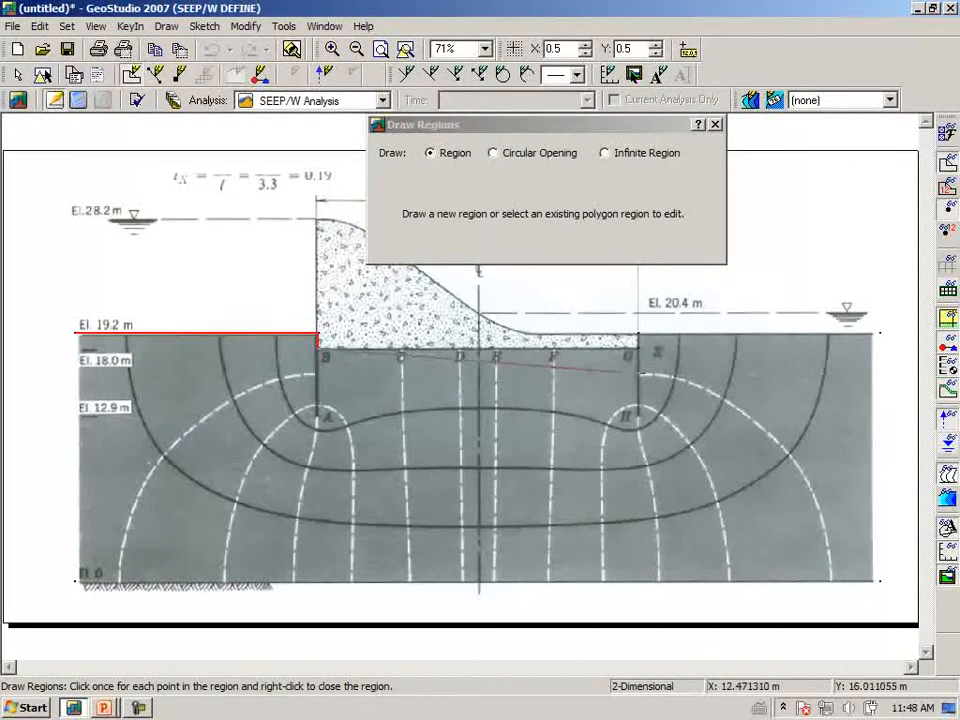
{"action": "left_click", "coordinate": [637, 348]}
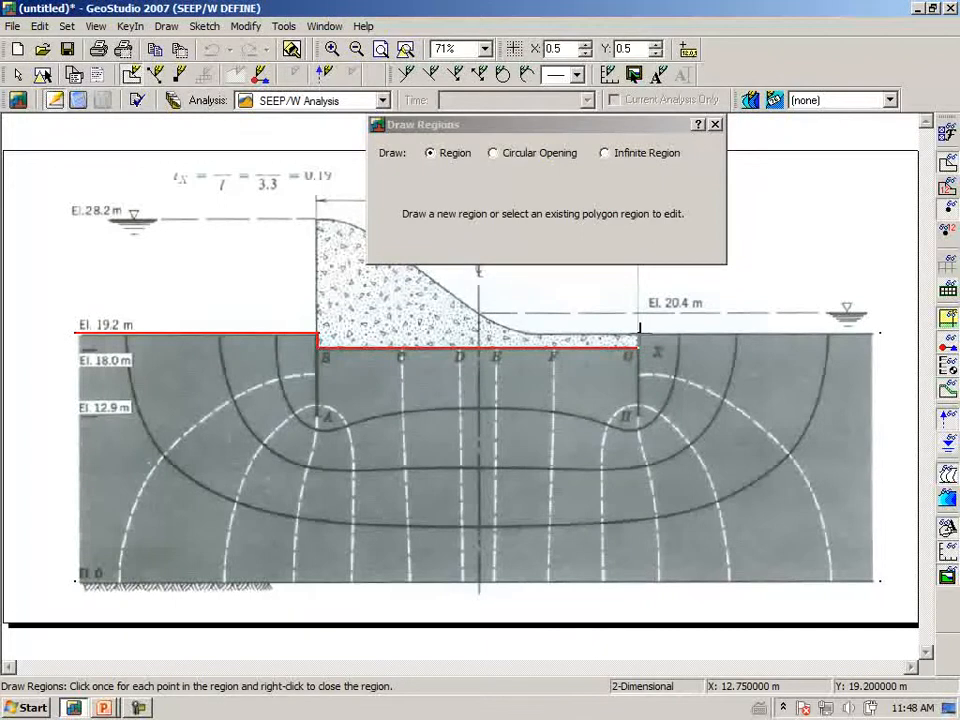
{"action": "left_click", "coordinate": [638, 332]}
{"action": "left_click", "coordinate": [879, 334]}
{"action": "left_click", "coordinate": [879, 581]}
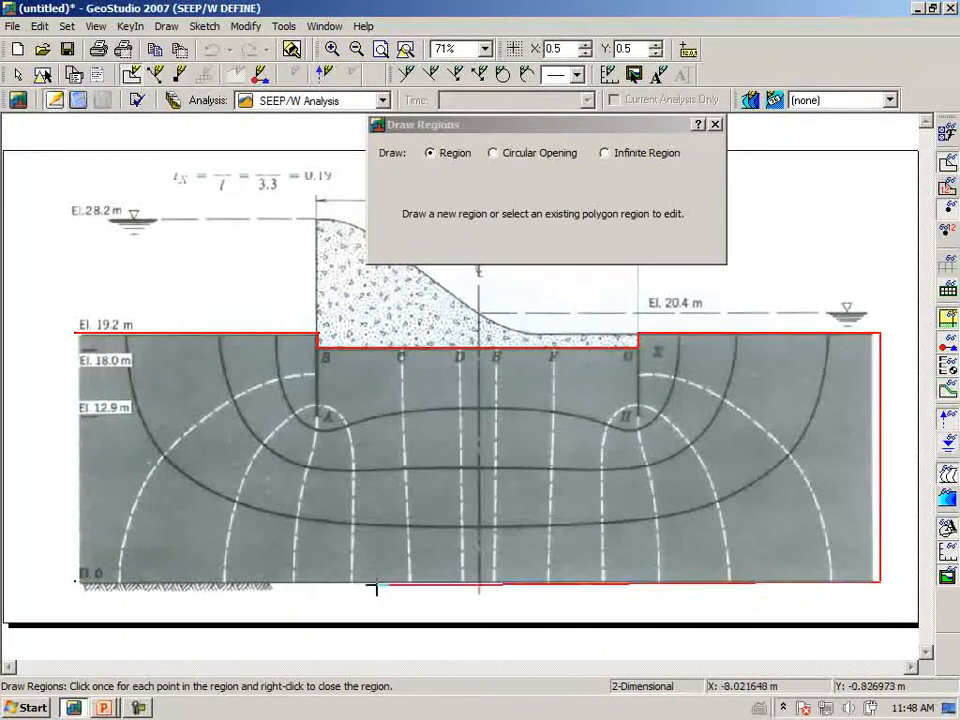
{"action": "left_click", "coordinate": [75, 581]}
{"action": "right_click", "coordinate": [75, 581]}
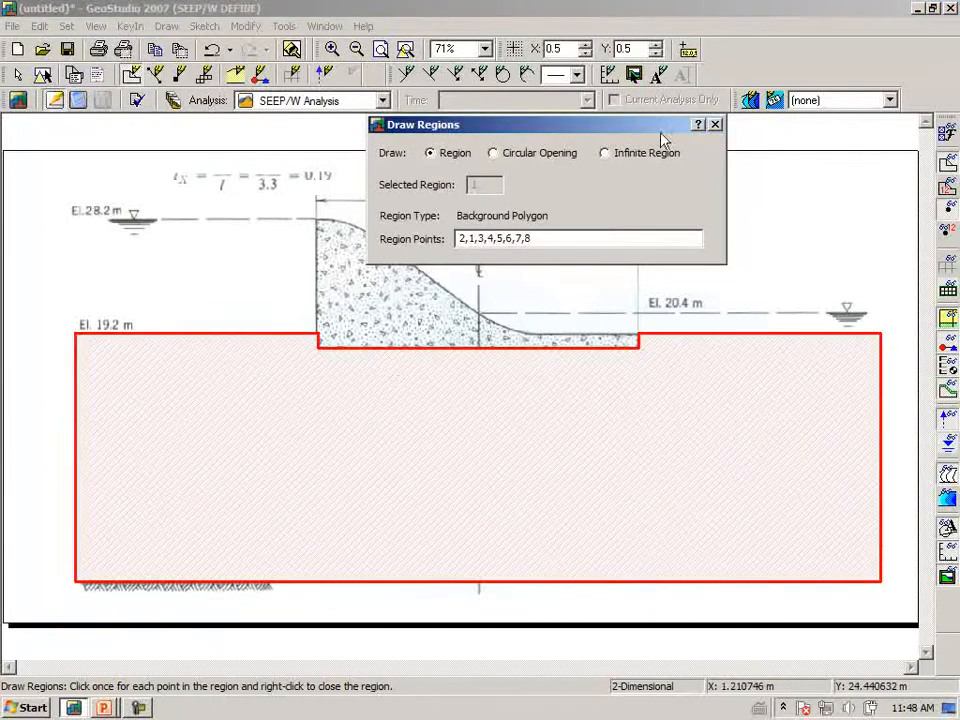
{"action": "left_click", "coordinate": [716, 126]}
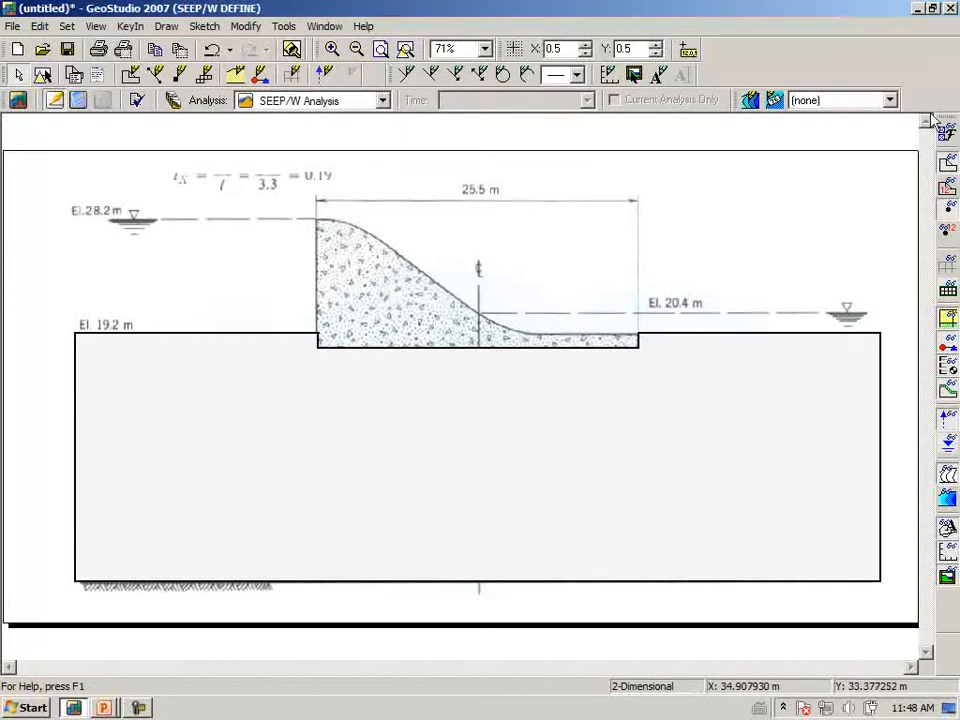
- Move the flow-net picture in front of the GeoStudio objects in the picture order
{"action": "left_click", "coordinate": [206, 27]}
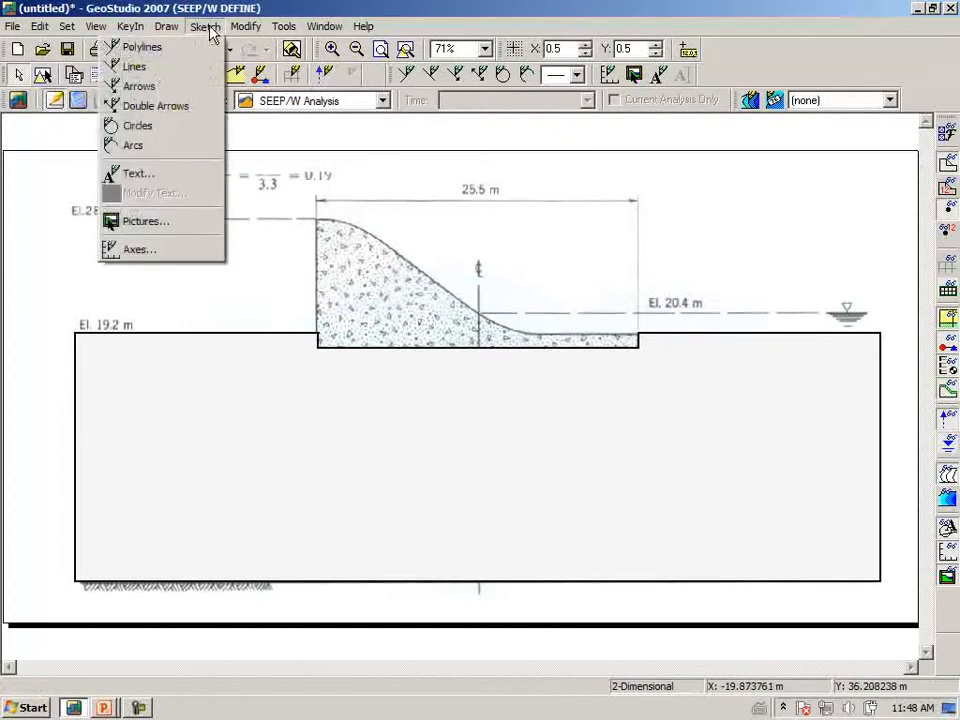
{"action": "left_click", "coordinate": [199, 220]}
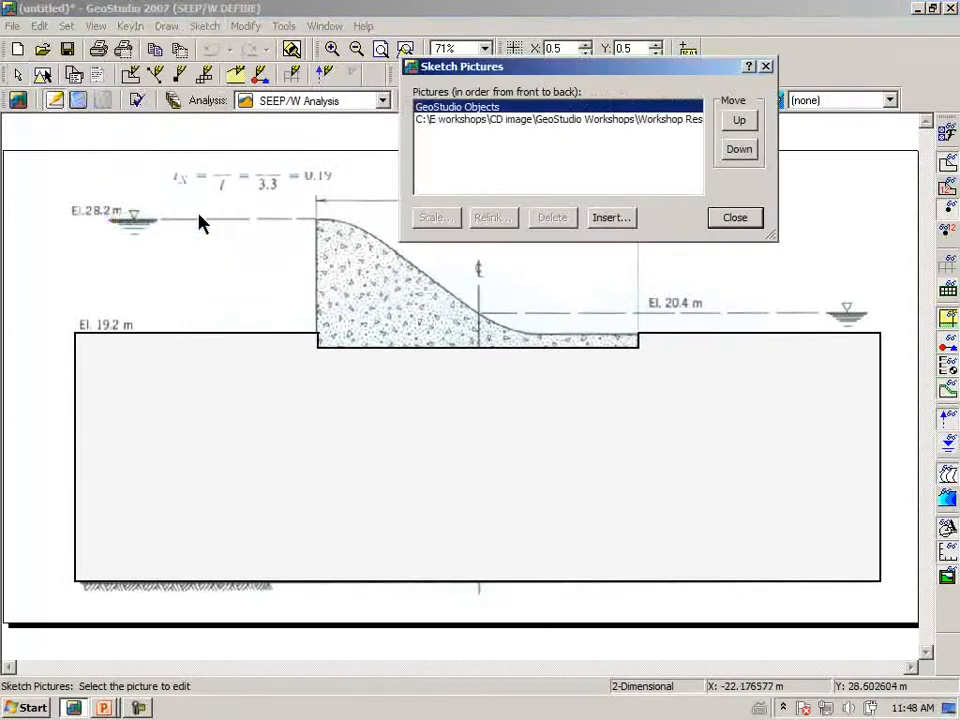
{"action": "left_click", "coordinate": [447, 120]}
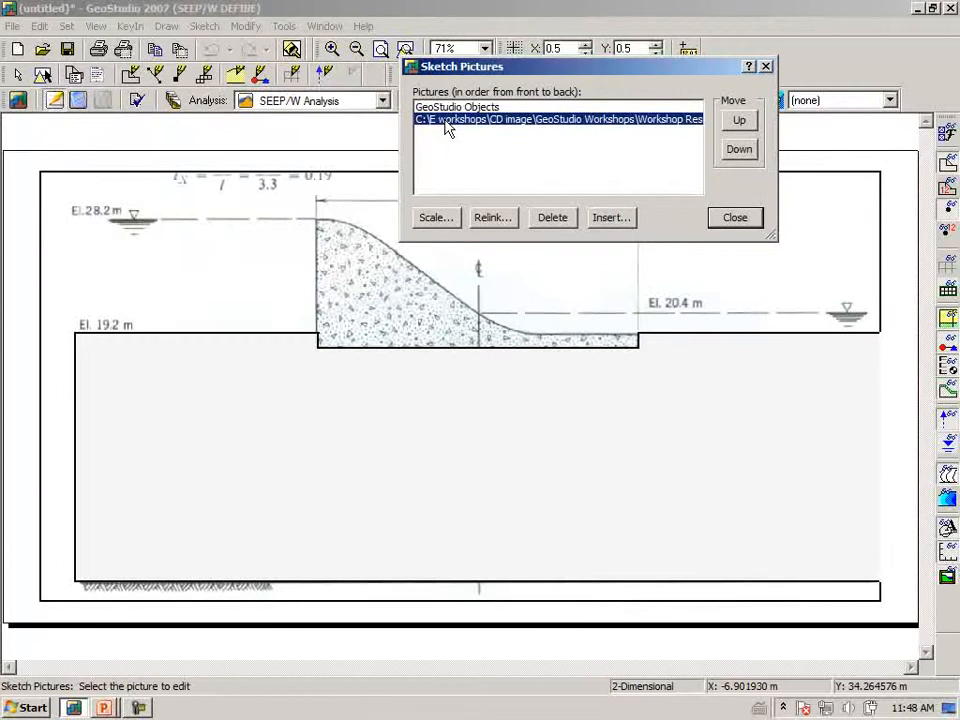
{"action": "left_click", "coordinate": [738, 122]}
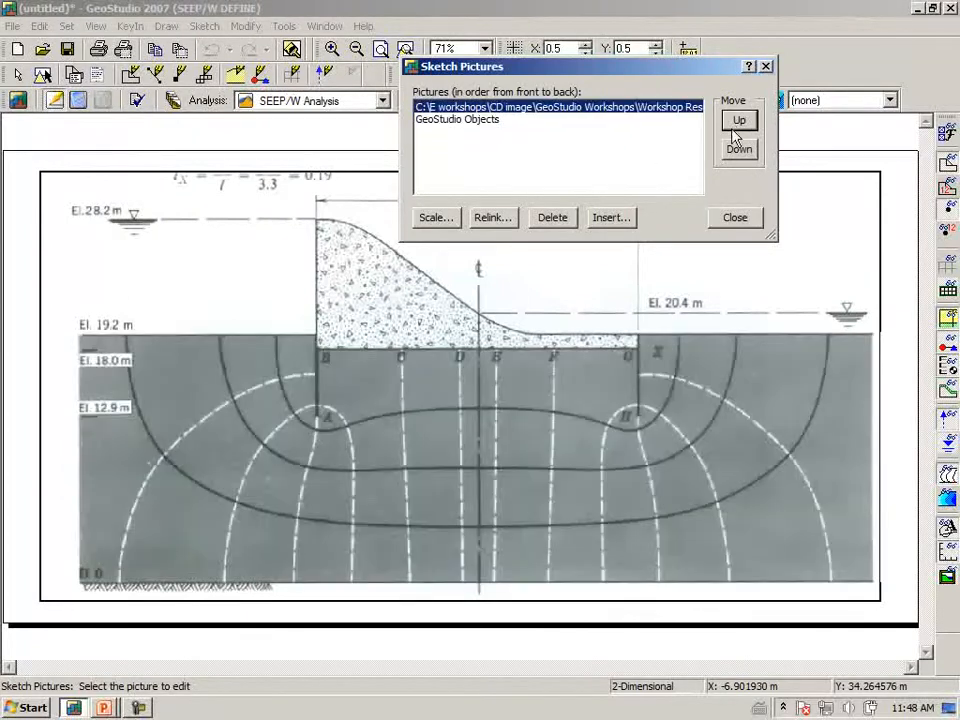
{"action": "left_click", "coordinate": [737, 218]}
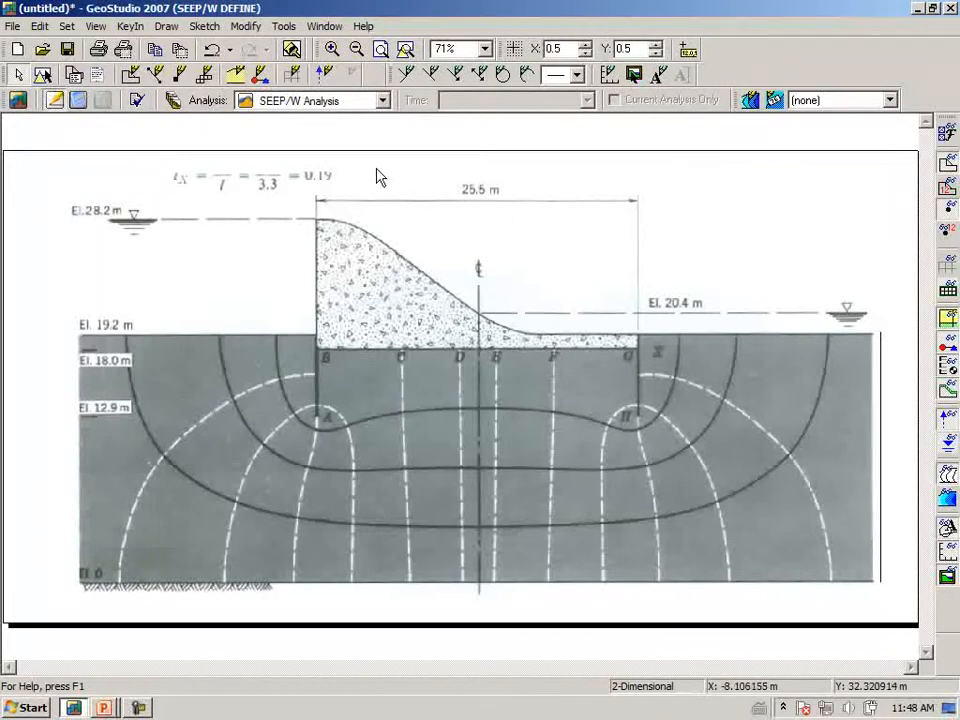
- Show the grid and add a point at the upstream cutoff tip A at X -12.75 m, Y 12.9 m
{"action": "left_click", "coordinate": [513, 49]}
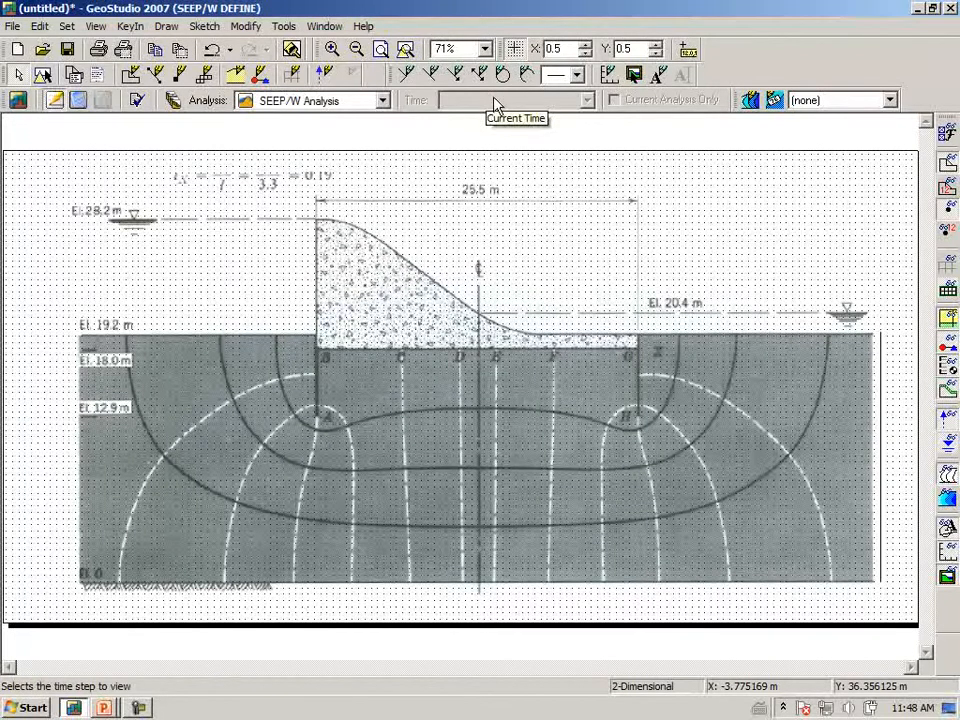
{"action": "left_click", "coordinate": [166, 28]}
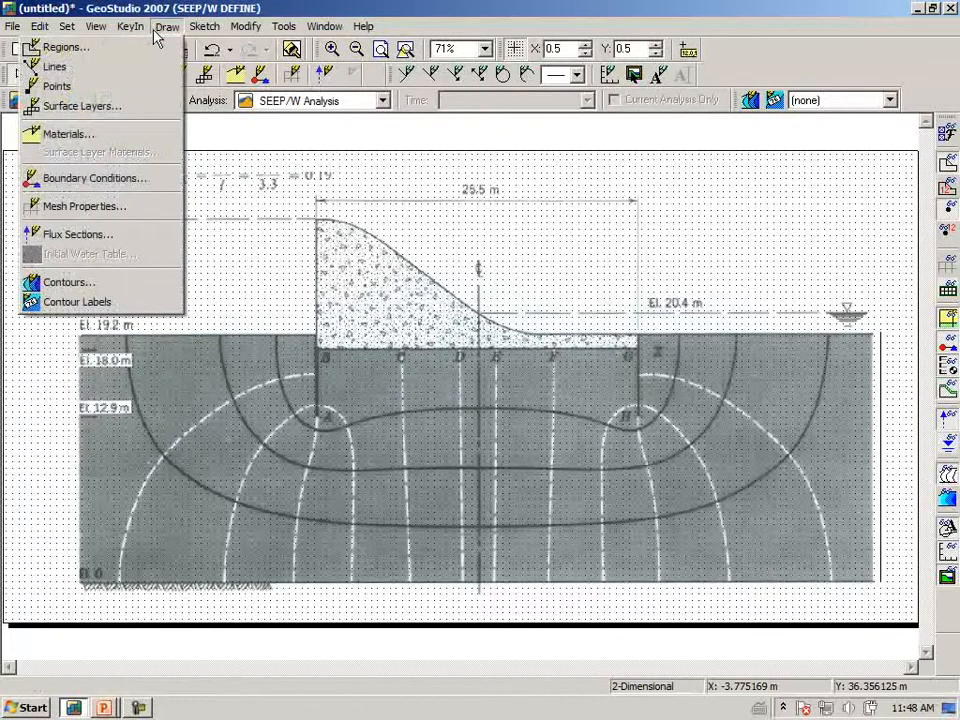
{"action": "left_click", "coordinate": [118, 88]}
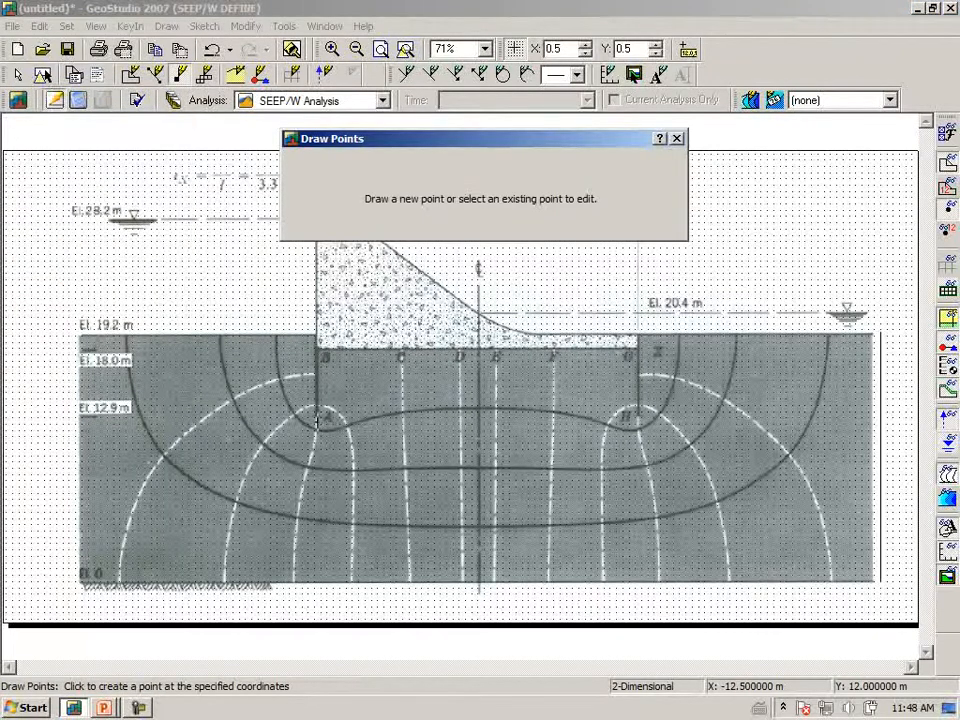
{"action": "left_click", "coordinate": [316, 418]}
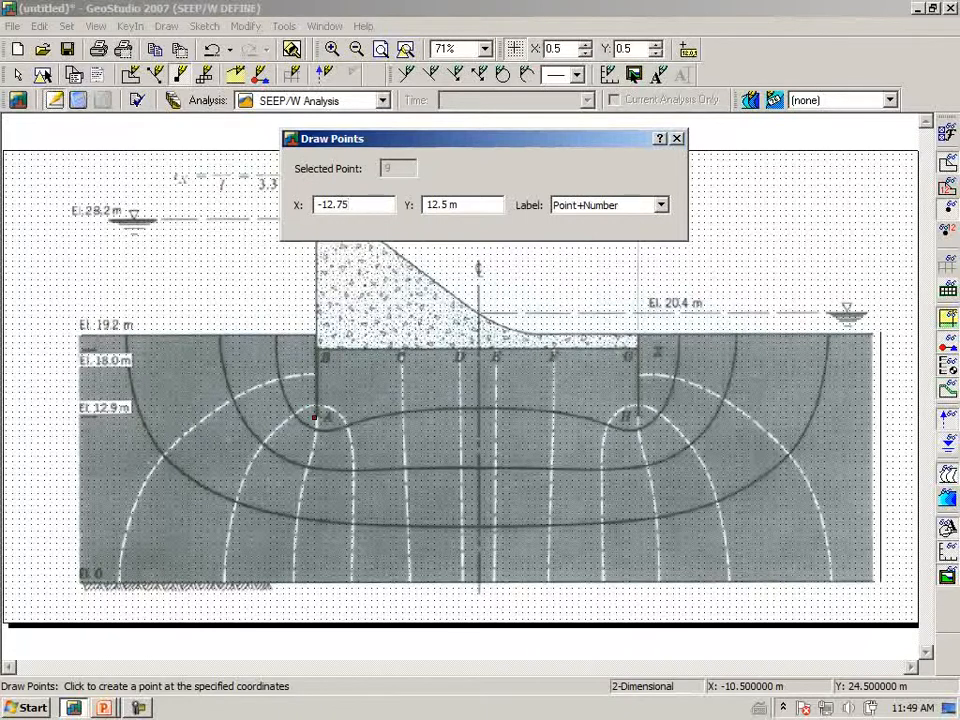
{"action": "key", "text": "Tab"}
{"action": "type", "text": "1"}
{"action": "key", "text": "Tab"}
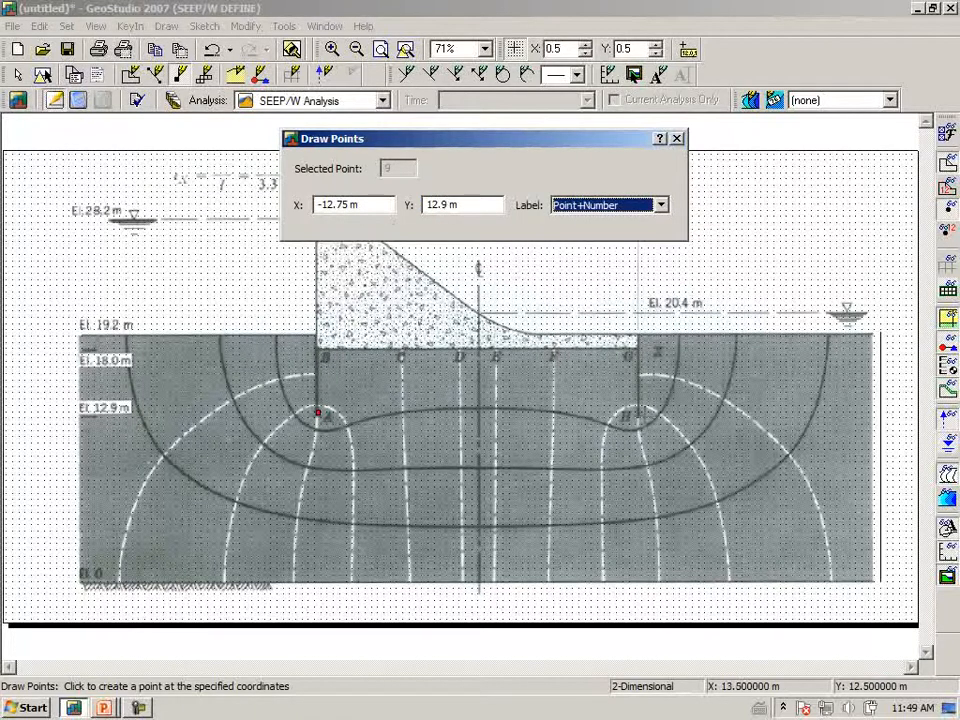
- Add a point at the downstream cutoff tip H at X 12.75 m, Y 12.9 m, and finish drawing points
{"action": "left_click", "coordinate": [641, 416]}
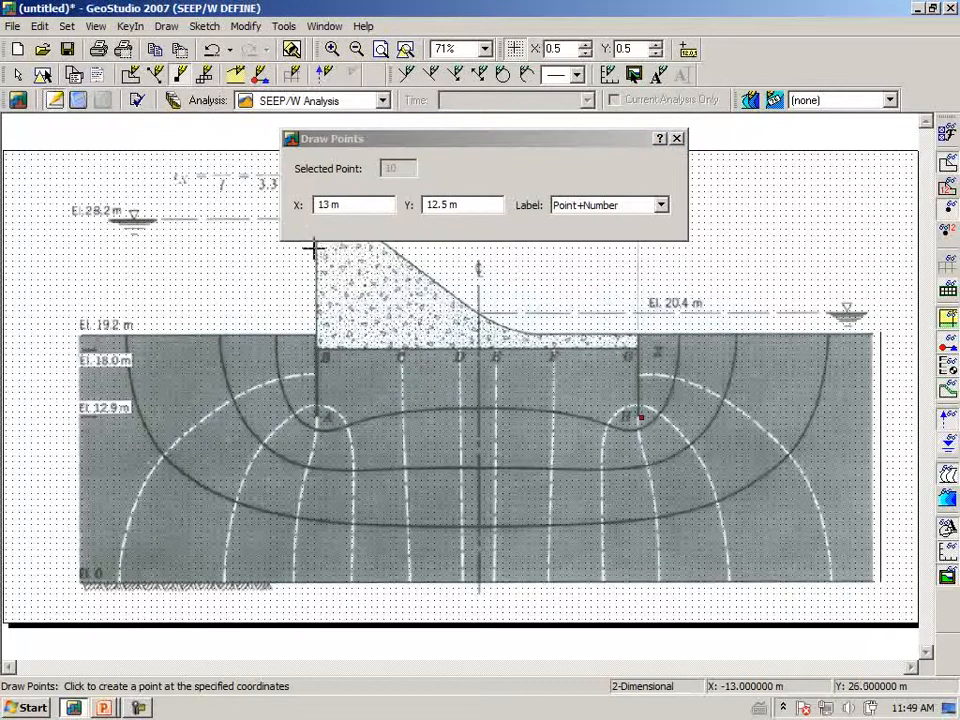
{"action": "left_click", "coordinate": [365, 206]}
{"action": "type", "text": "12.75"}
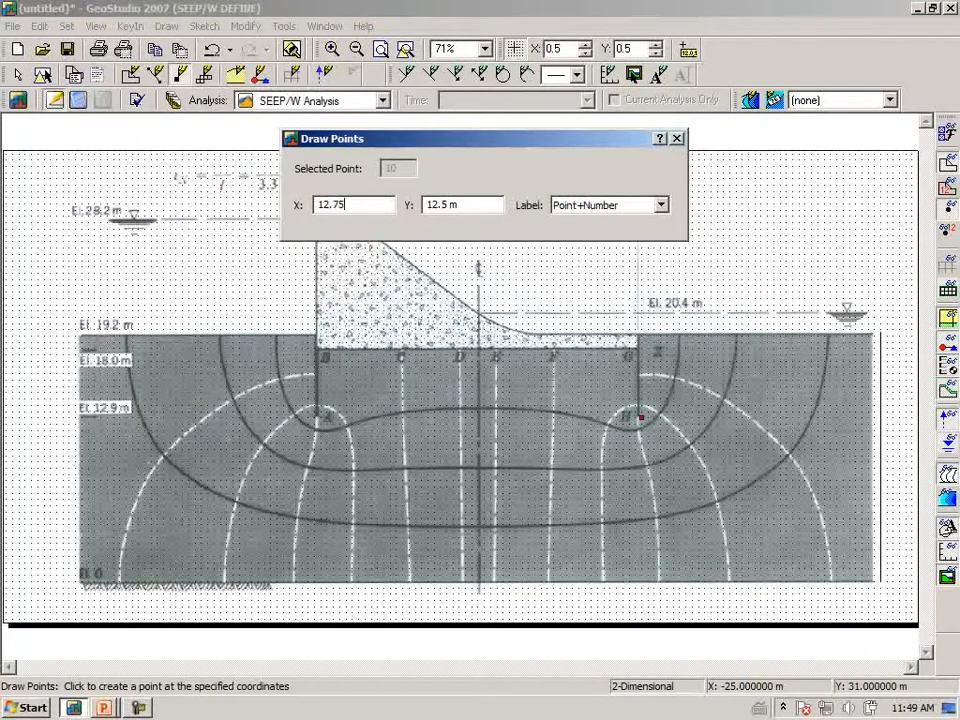
{"action": "key", "text": "Tab"}
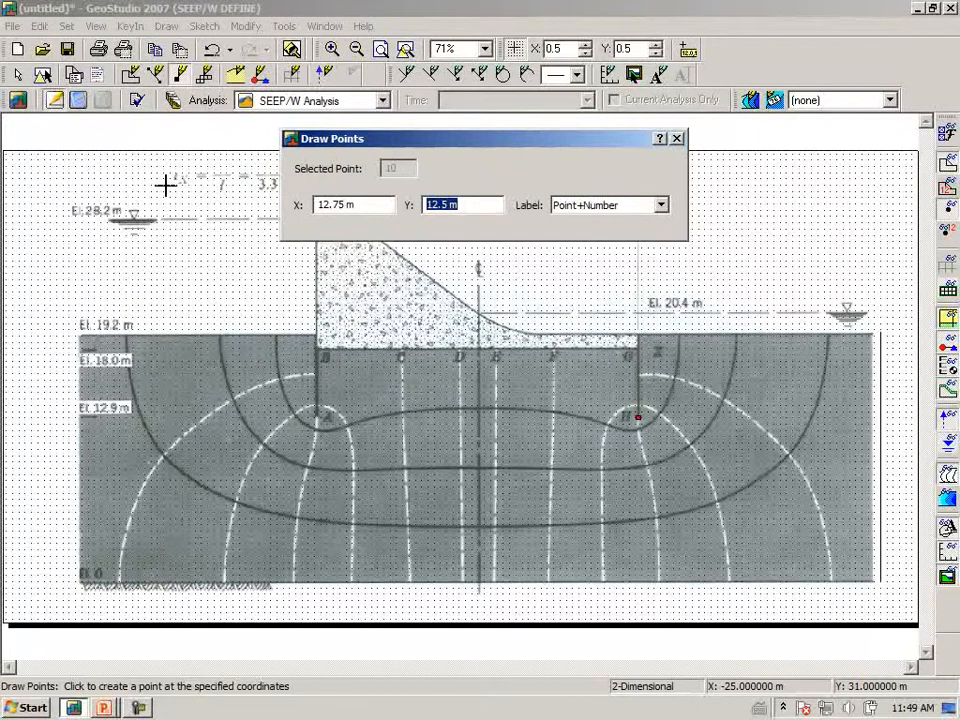
{"action": "type", "text": "12"}
{"action": "key", "text": "Tab"}
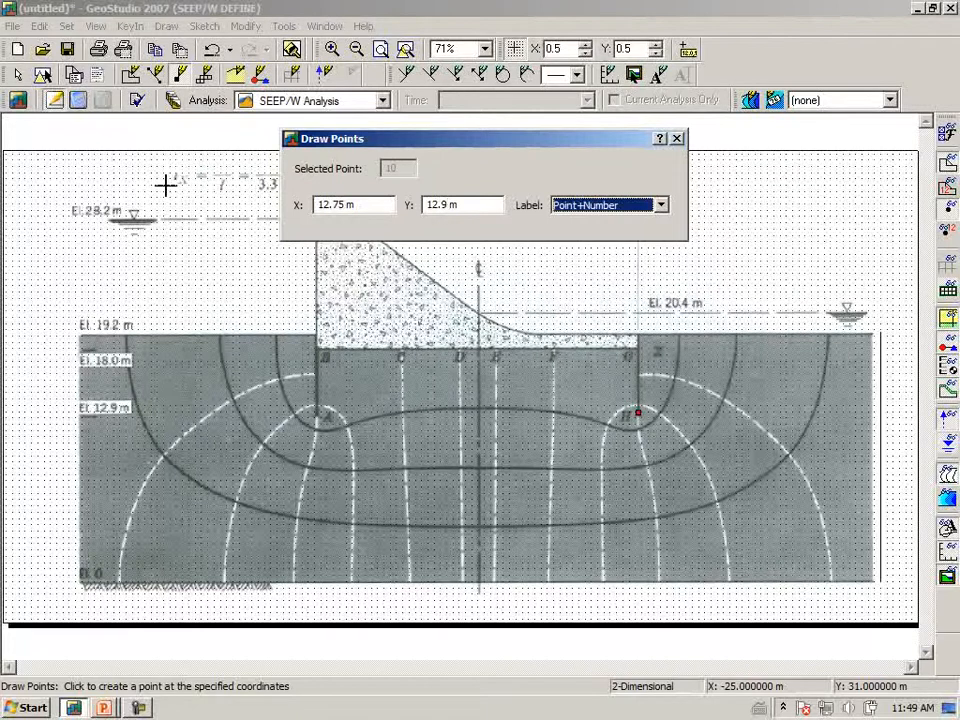
{"action": "left_click", "coordinate": [676, 142]}
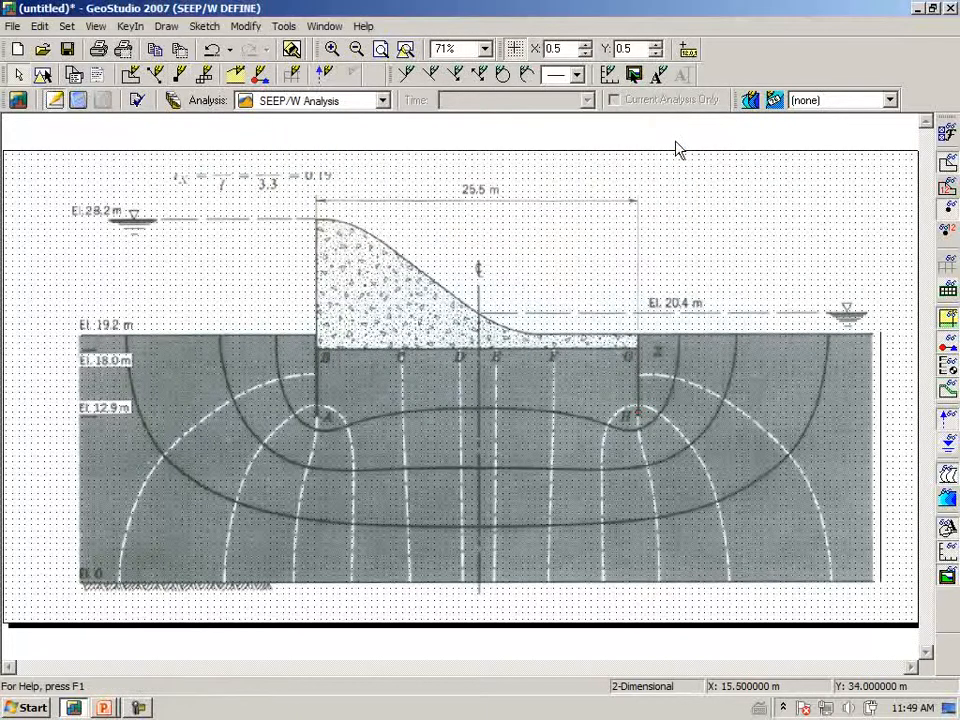
- Hide the picture and grid, and draw the upstream cutoff line from the dam base's upstream corner down to the cutoff tip point
{"action": "left_click", "coordinate": [948, 580]}
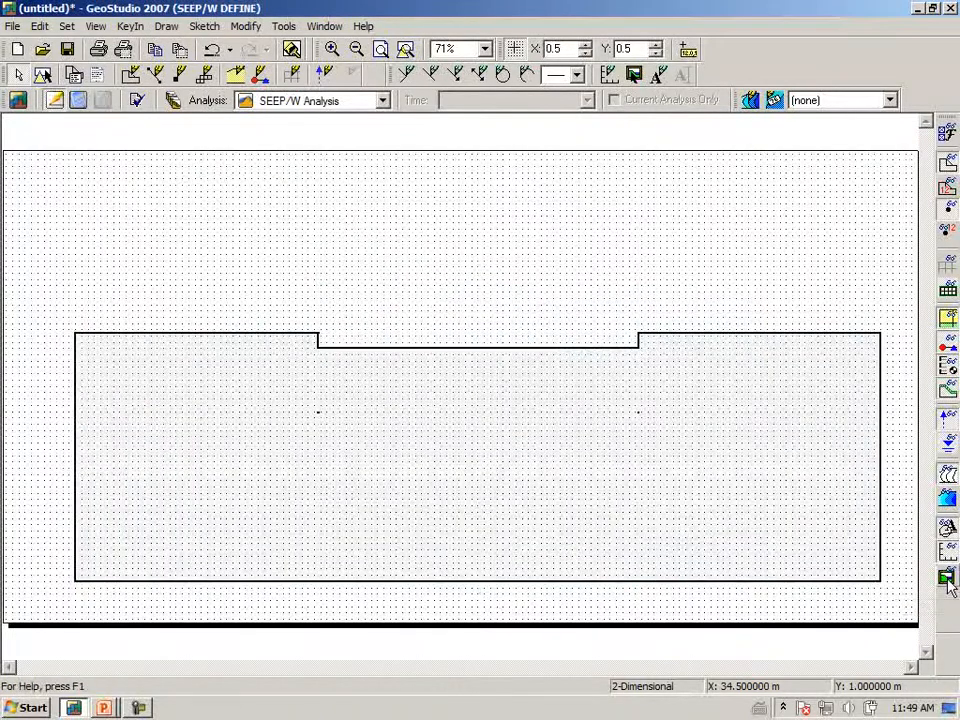
{"action": "left_click", "coordinate": [514, 49]}
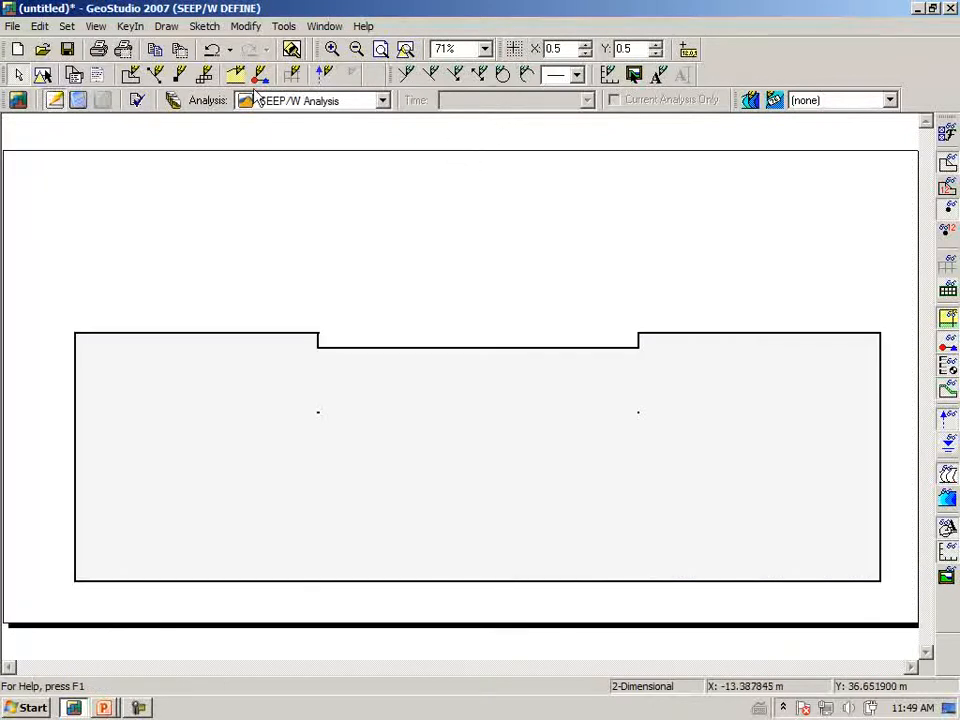
{"action": "left_click", "coordinate": [164, 28]}
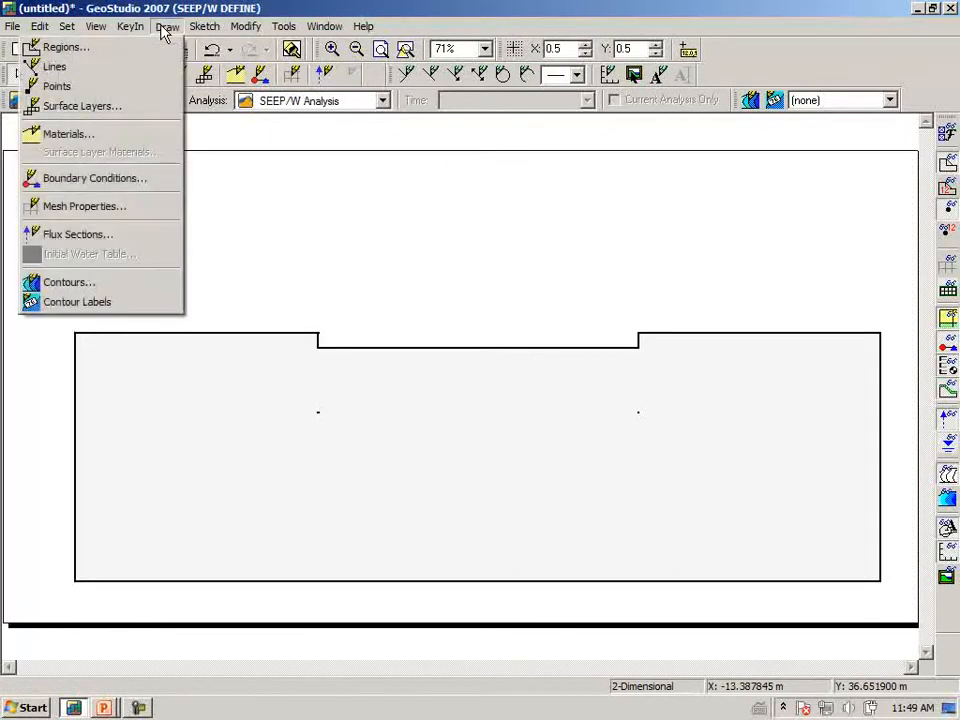
{"action": "left_click", "coordinate": [155, 68]}
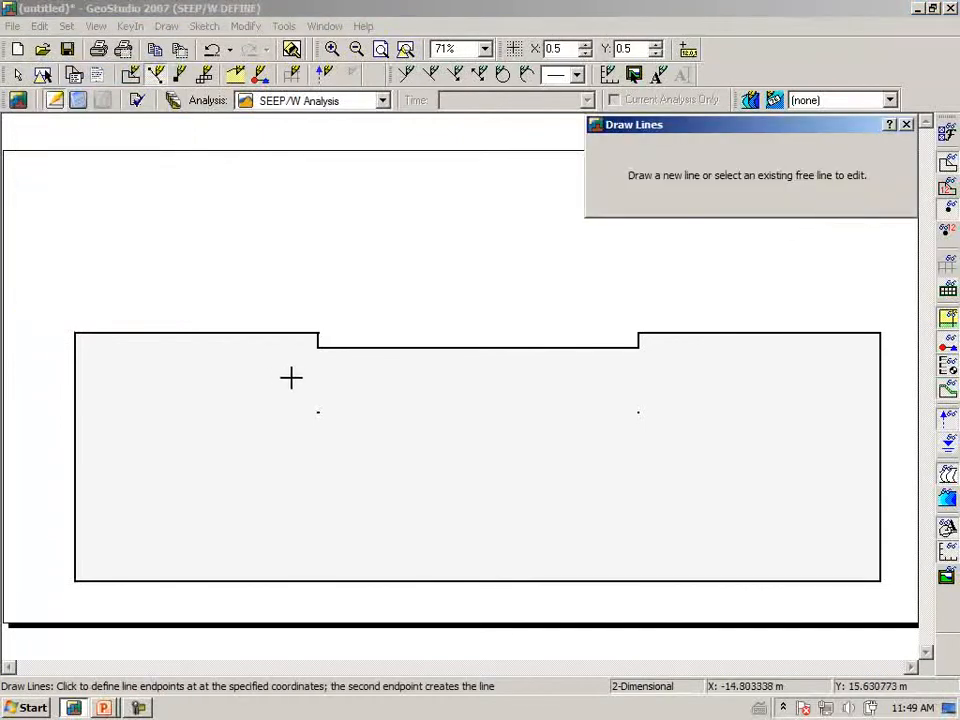
{"action": "left_click", "coordinate": [317, 348]}
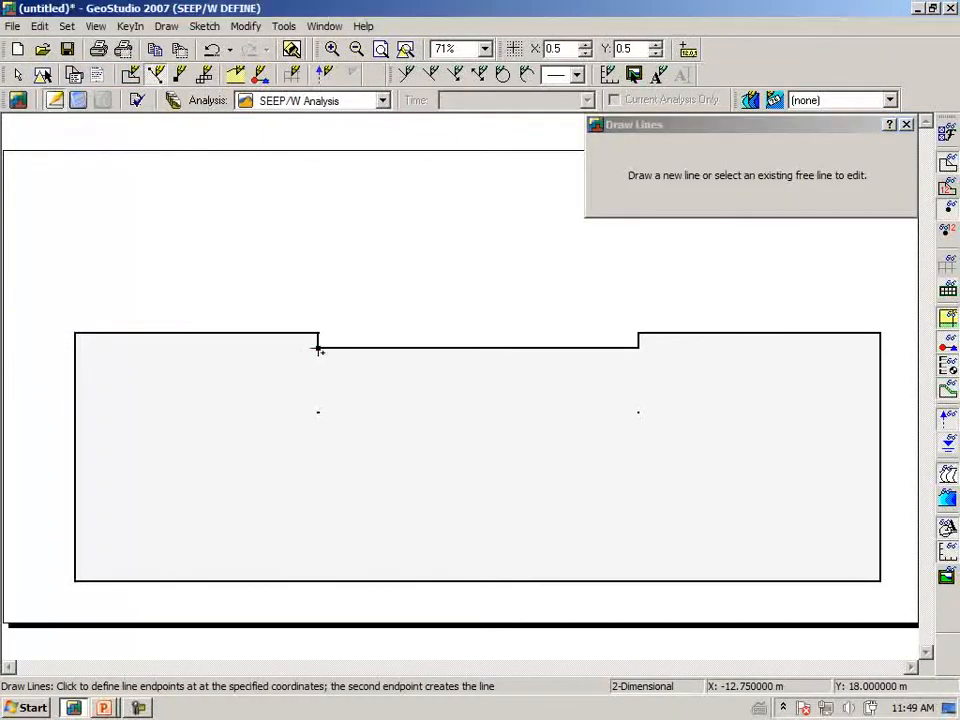
{"action": "left_click", "coordinate": [317, 412]}
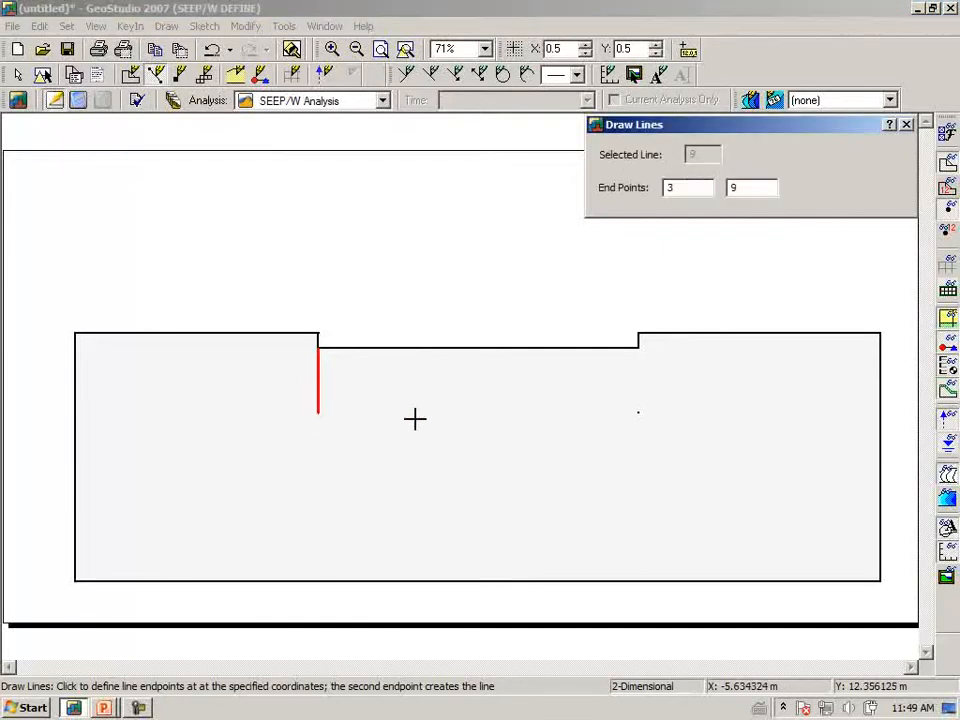
- Draw the downstream cutoff line from the dam base's downstream corner to the tip point below it, and finish drawing lines
{"action": "left_click", "coordinate": [638, 348]}
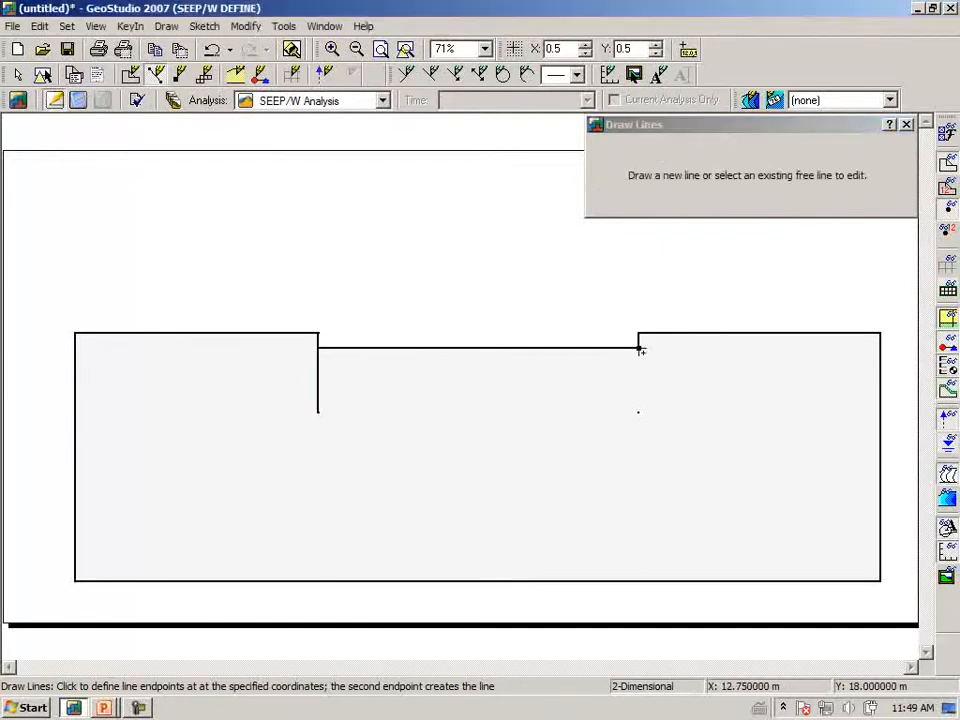
{"action": "left_click", "coordinate": [637, 413]}
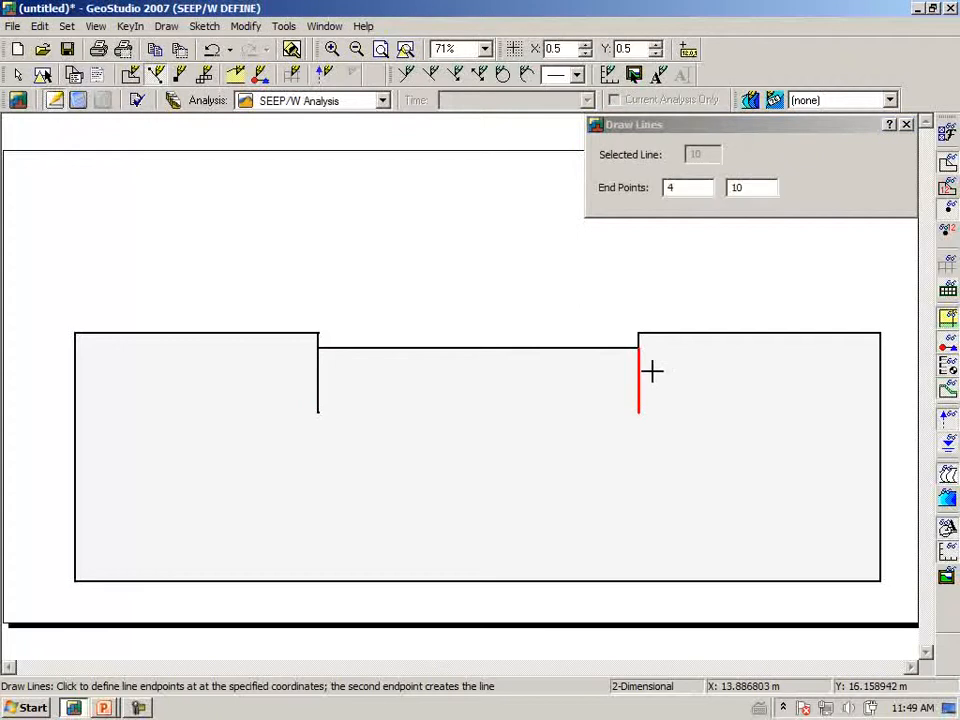
{"action": "key", "text": "Escape"}
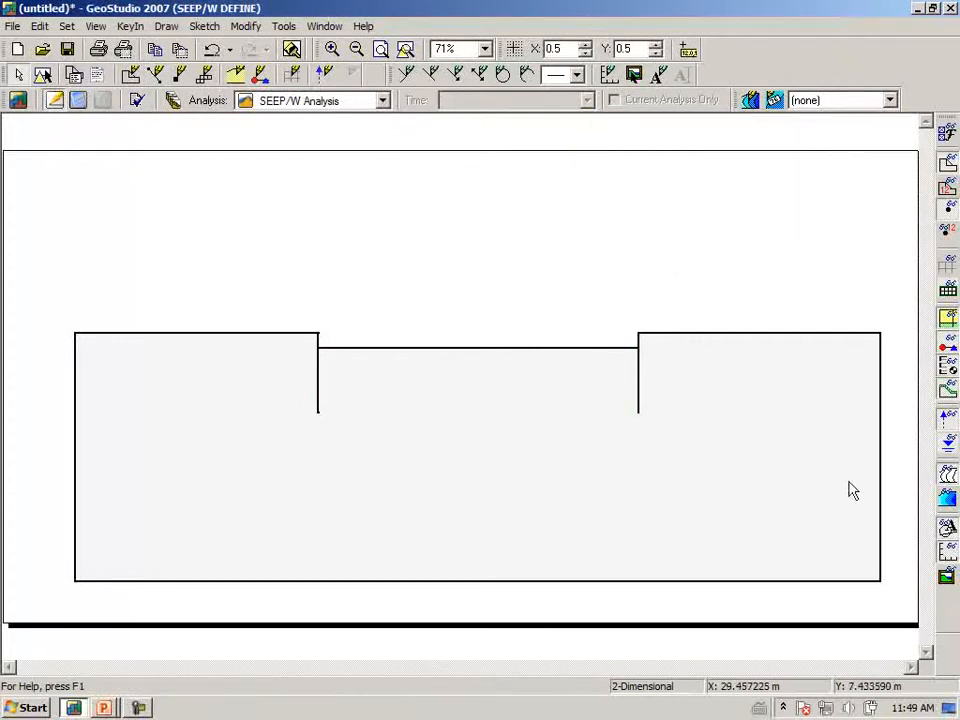
- Show the flow-net picture again and open the picture order settings
{"action": "left_click", "coordinate": [948, 577]}
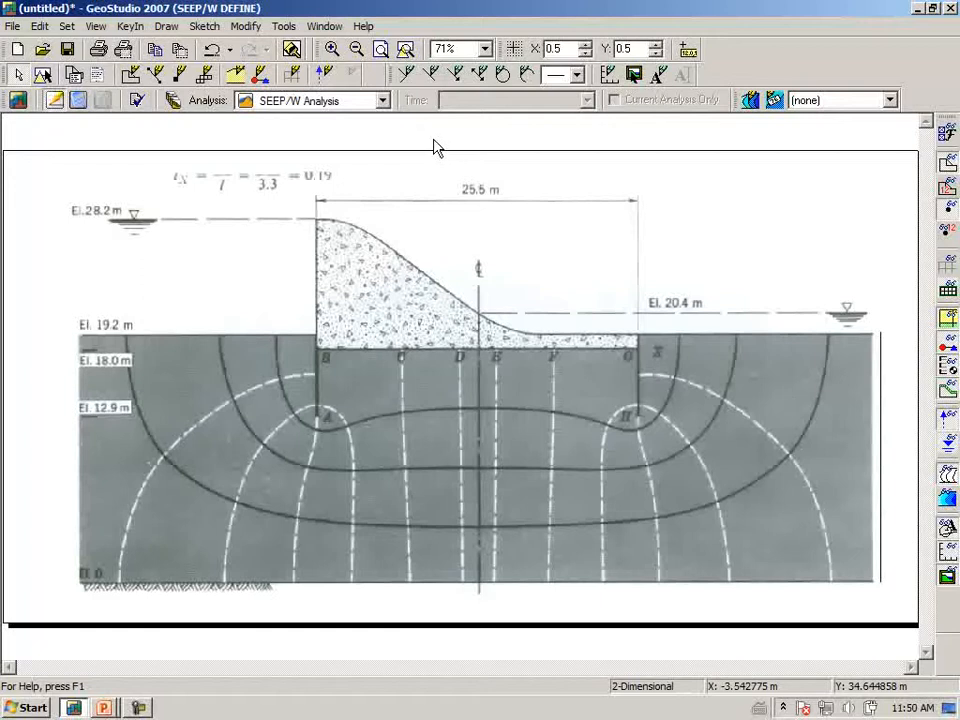
{"action": "left_click", "coordinate": [205, 27]}
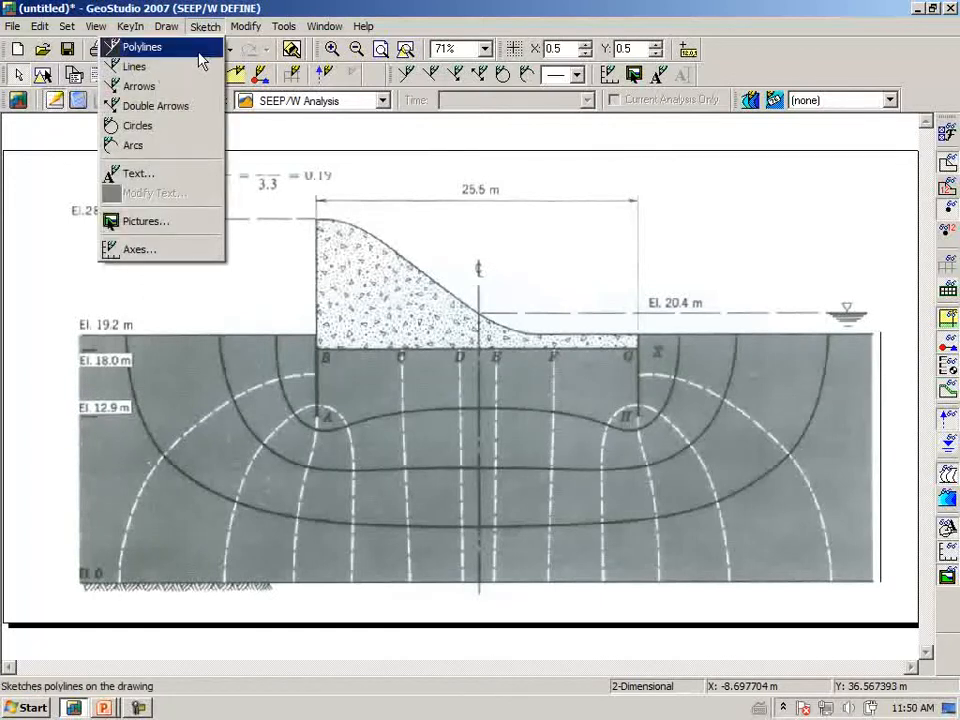
{"action": "left_click", "coordinate": [182, 221]}
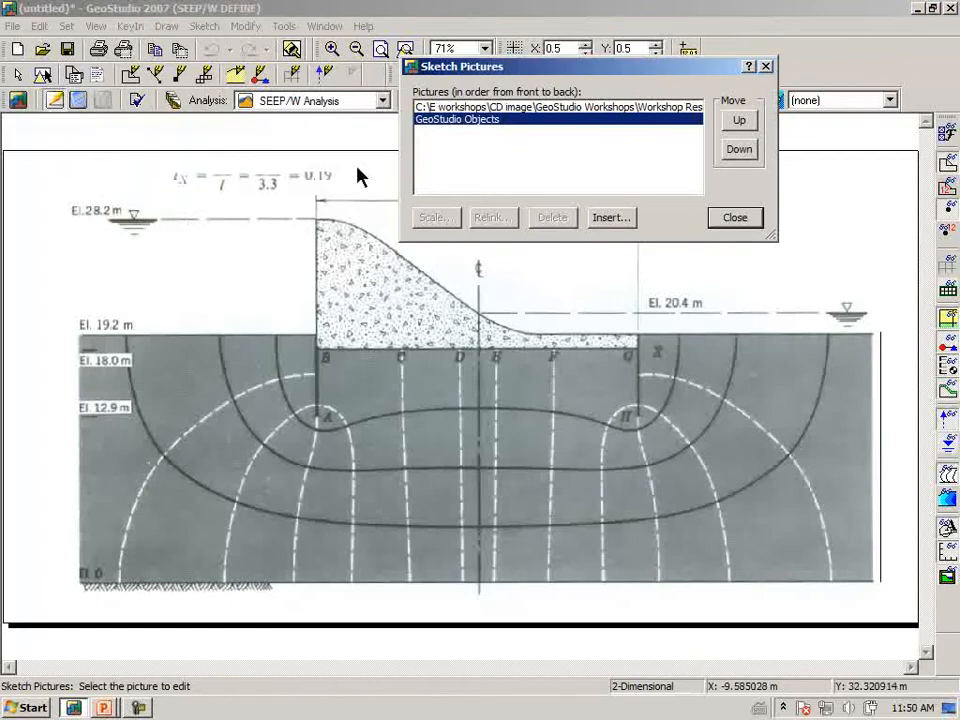